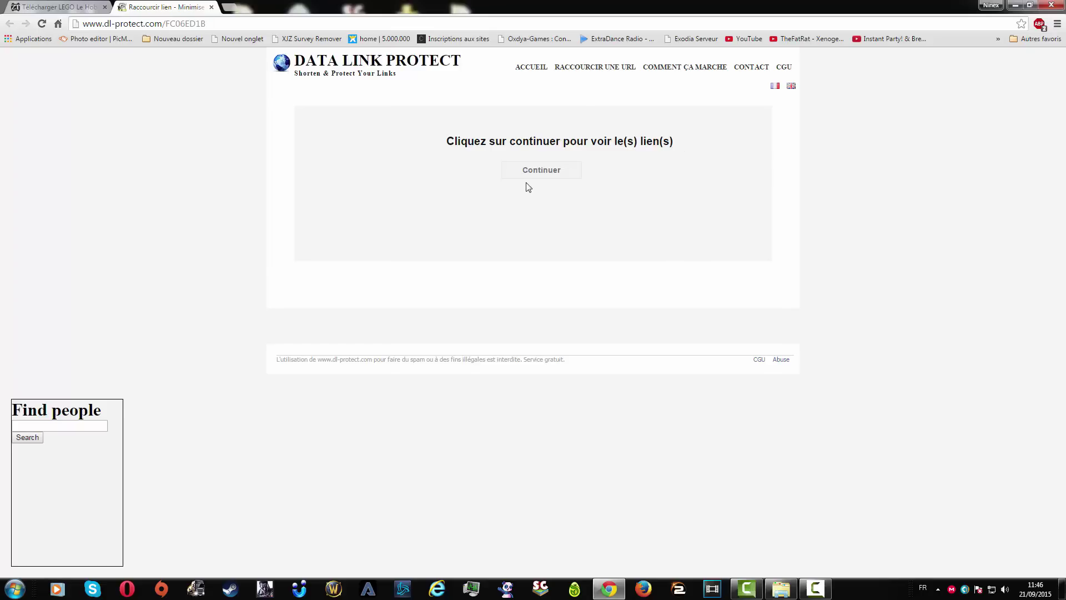
Reveal the protected links and start downloading LegHob.zone-telechargement.com.part1.rar from the first Uptobox link.
click(558, 174)
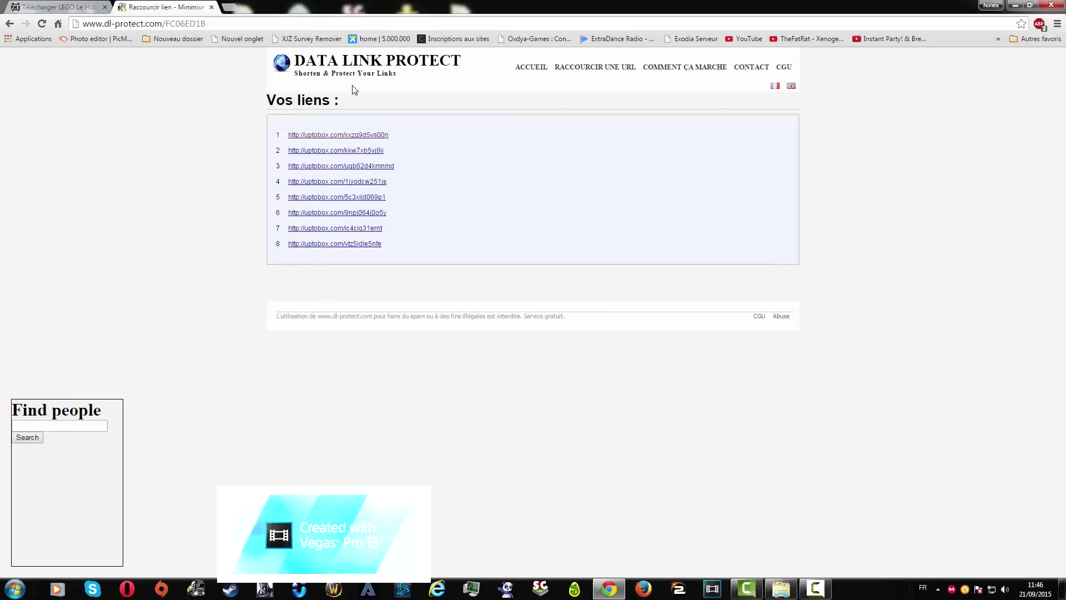
click(322, 136)
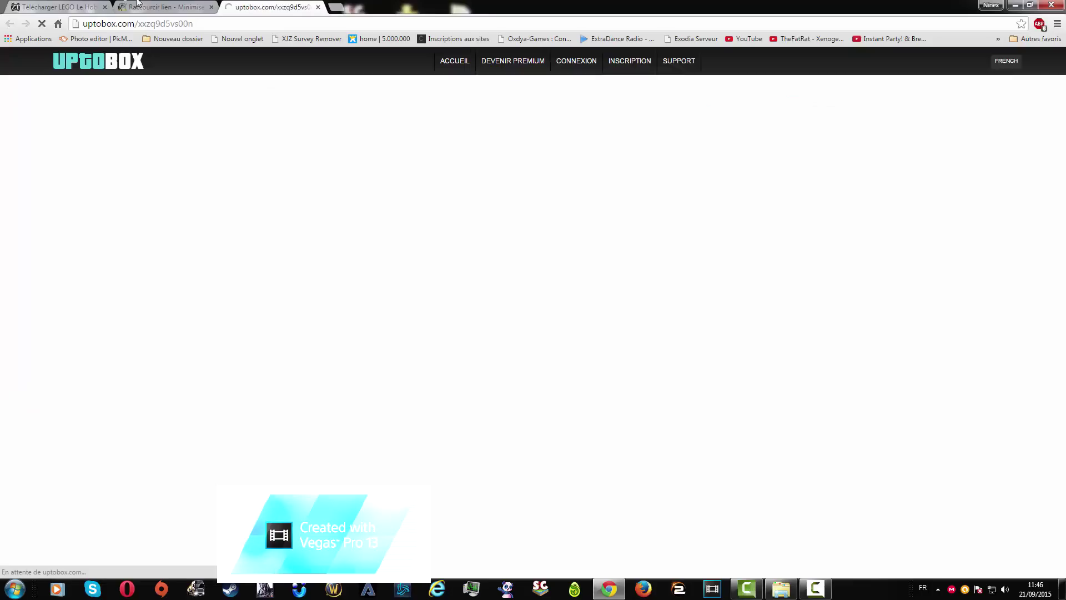
click(541, 349)
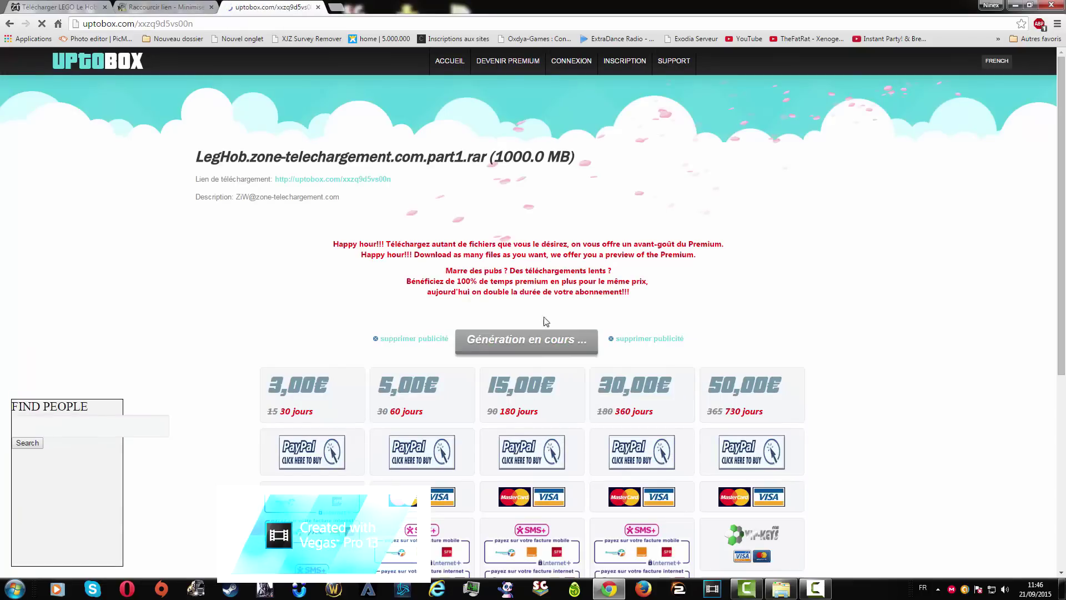
click(507, 285)
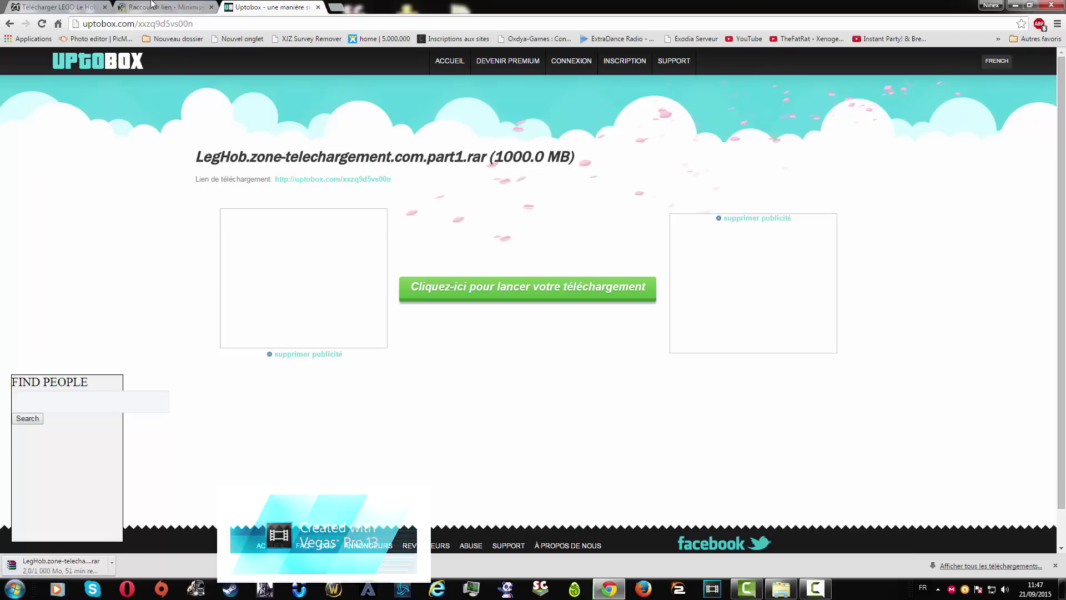
key(ctrl+shift+Tab)
key(ctrl+Tab)
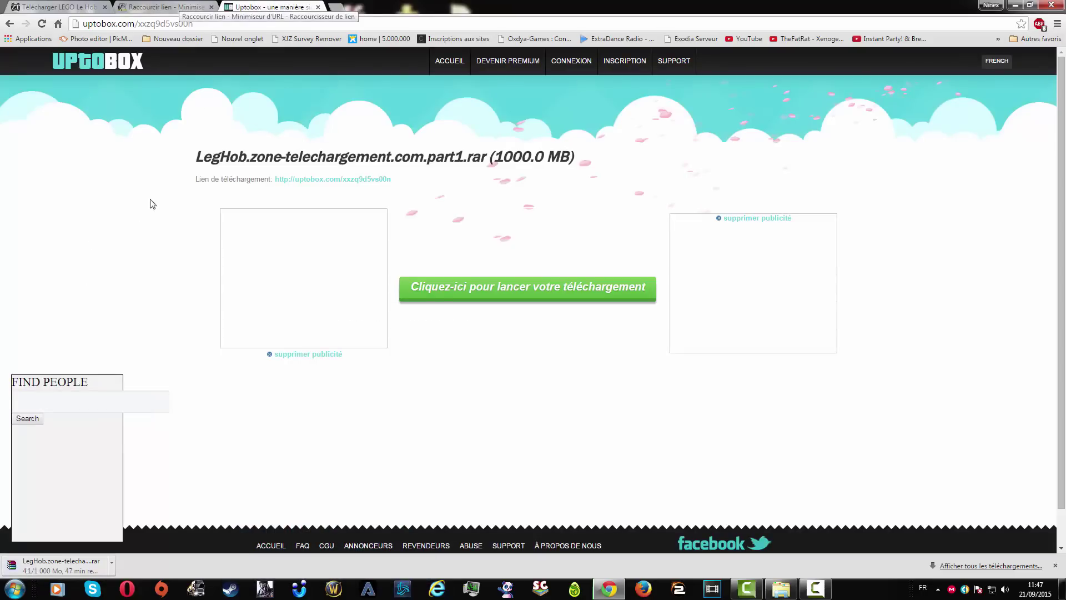
Cancel the running LegHob part1 download and close the Uptobox page.
click(112, 564)
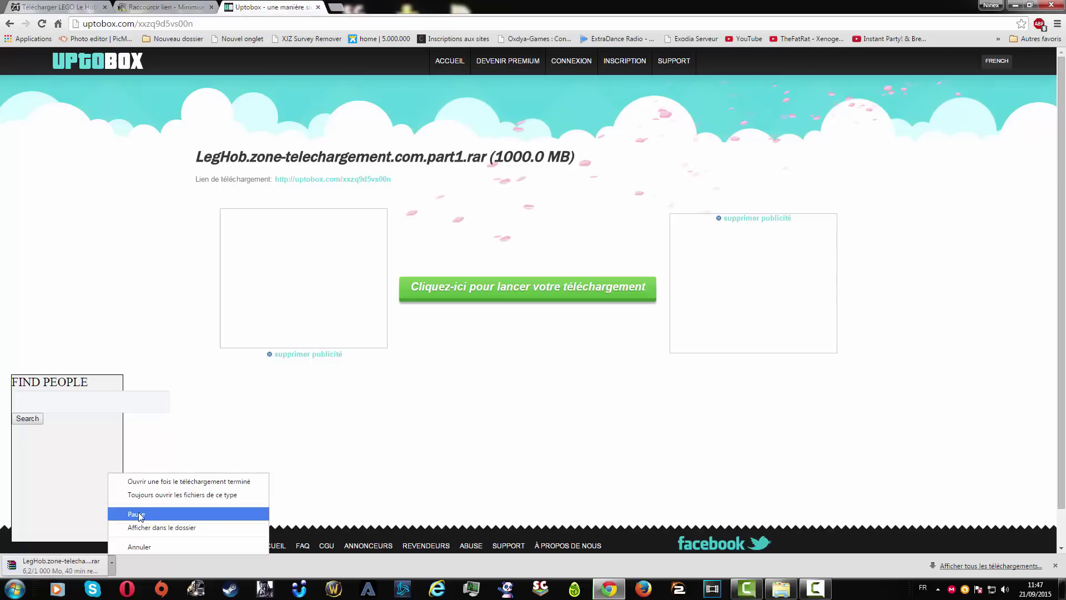
click(141, 547)
click(317, 7)
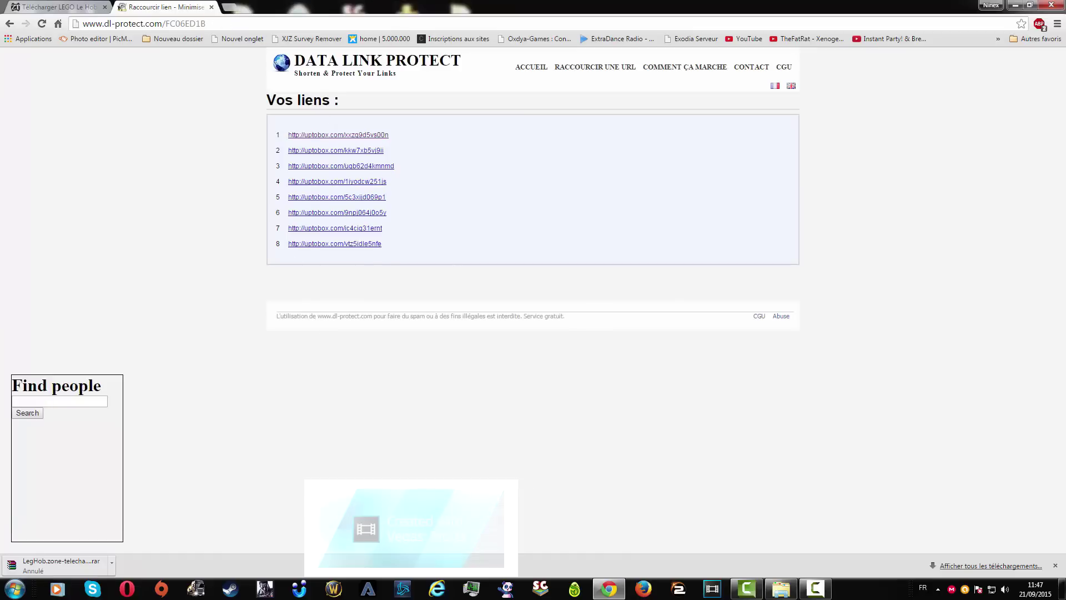
Switch to File Explorer on Disque local (D:) and locate the seven LMSH.zone-telechargement.com archive parts.
click(782, 588)
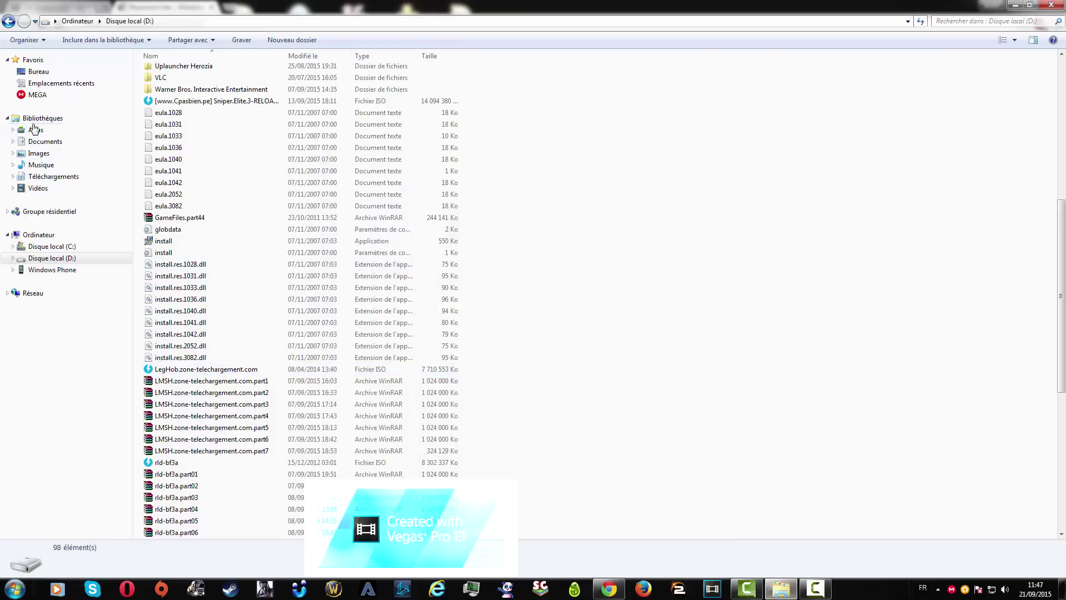
scroll(660, 345, down, 5)
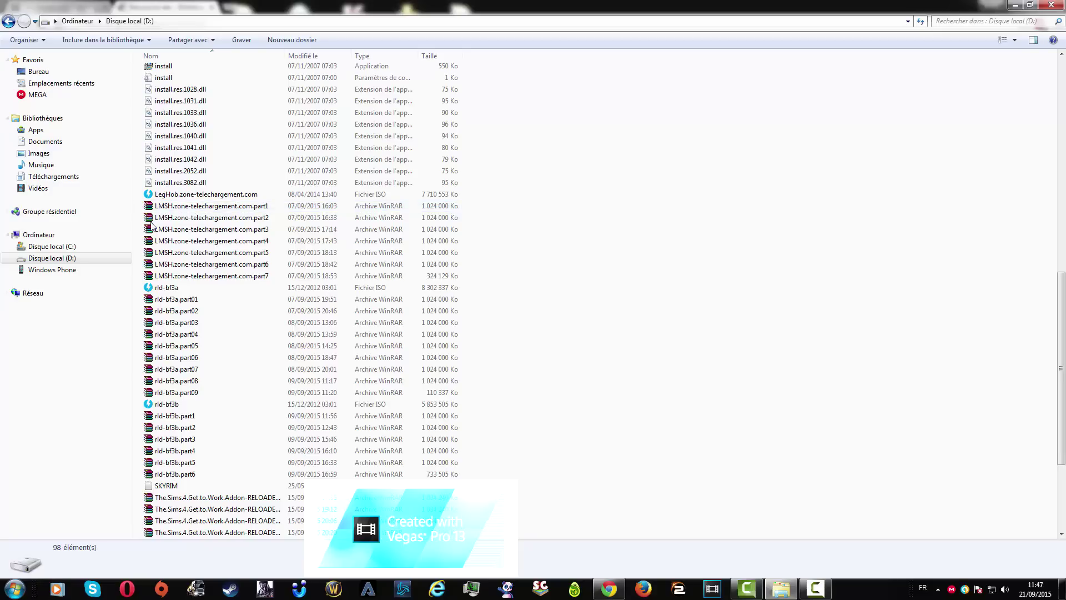
drag(509, 207, 392, 277)
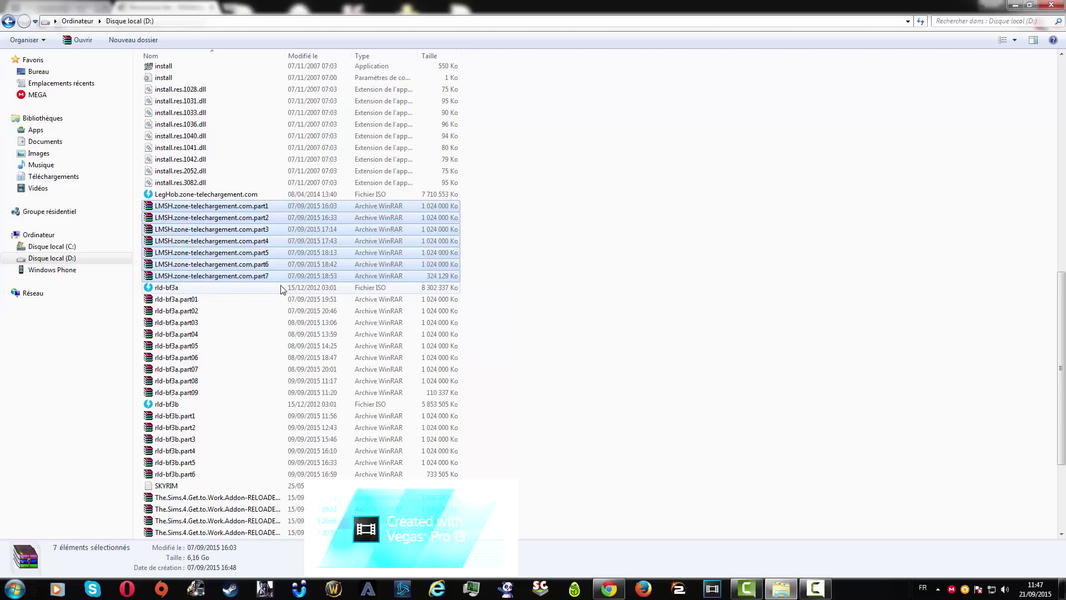
click(281, 207)
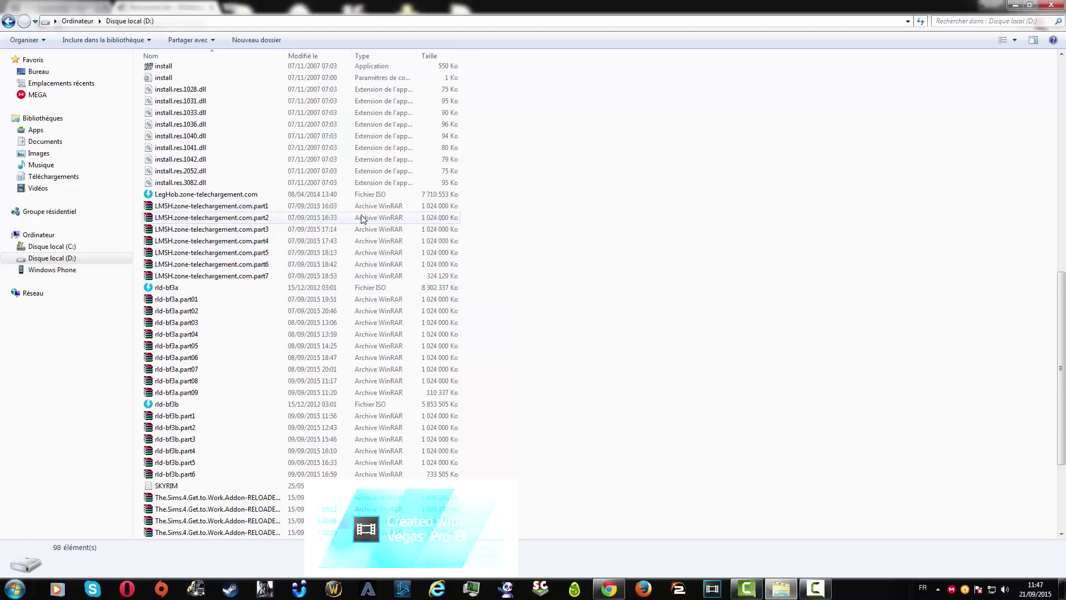
Inspect the ISO inside LMSH.zone-telechargement.com.part1 in WinRAR, close the archive, and check its available extraction options.
double_click(281, 206)
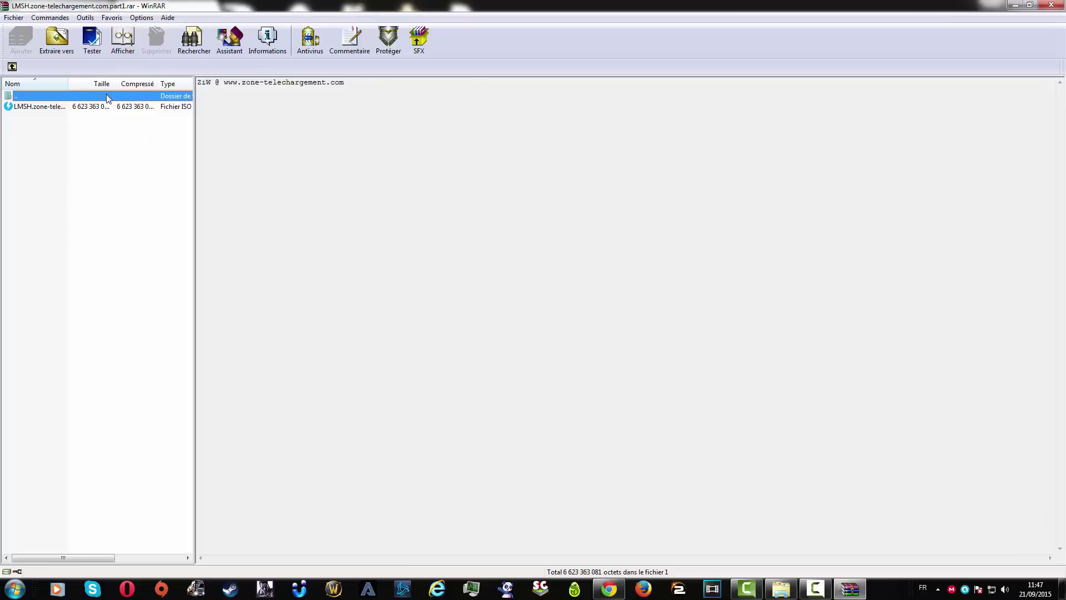
click(22, 109)
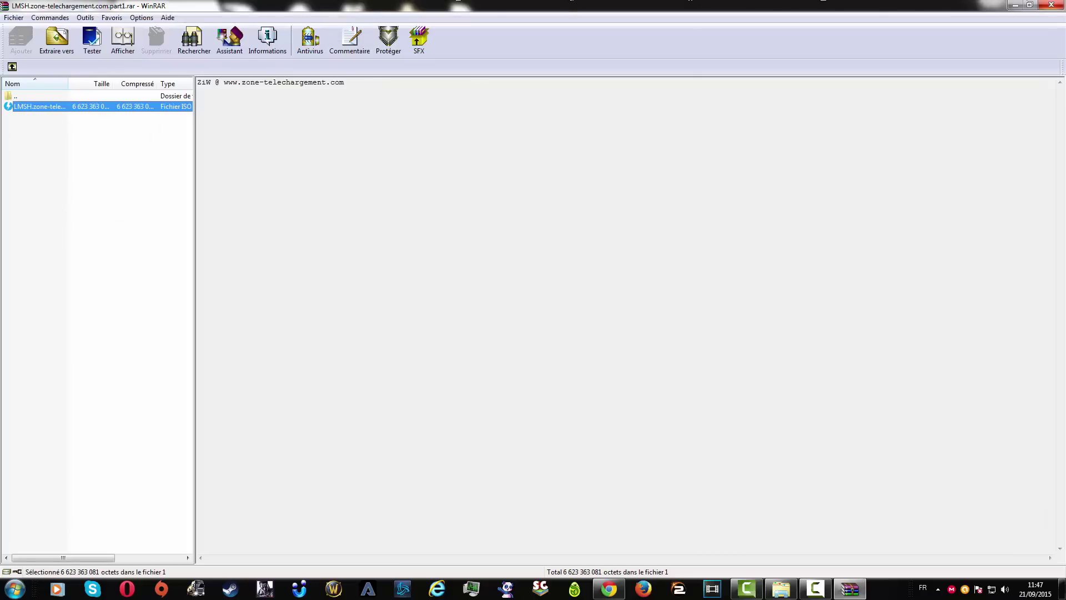
click(1051, 5)
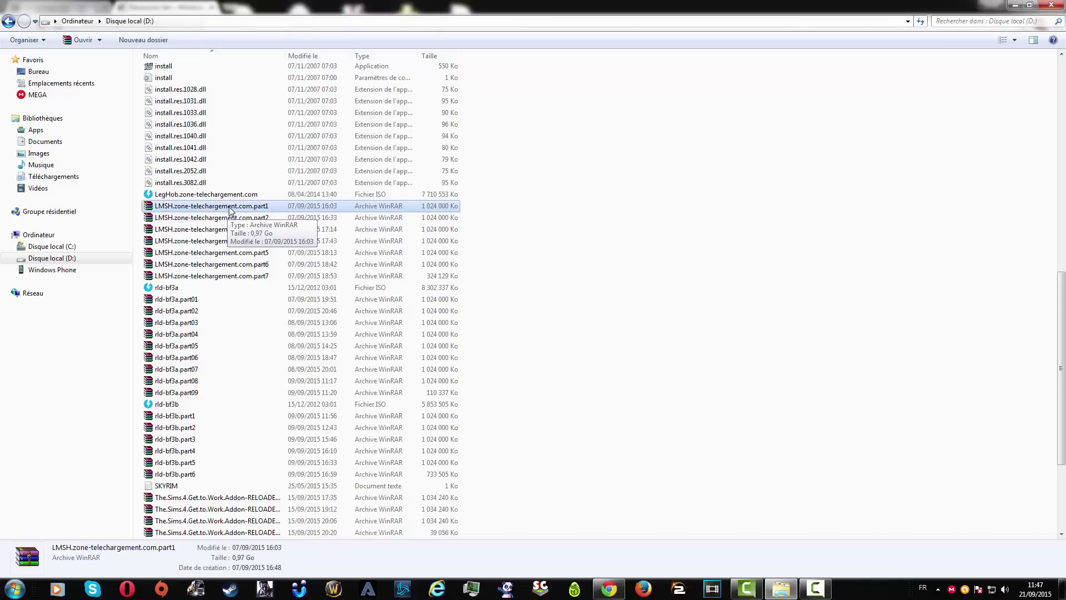
right_click(289, 209)
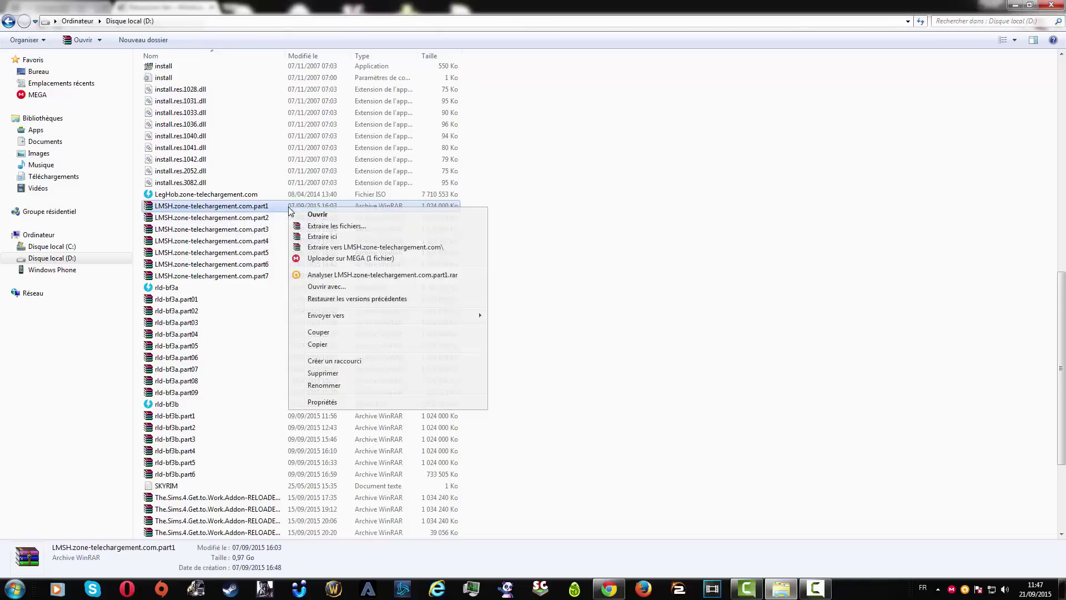
click(416, 200)
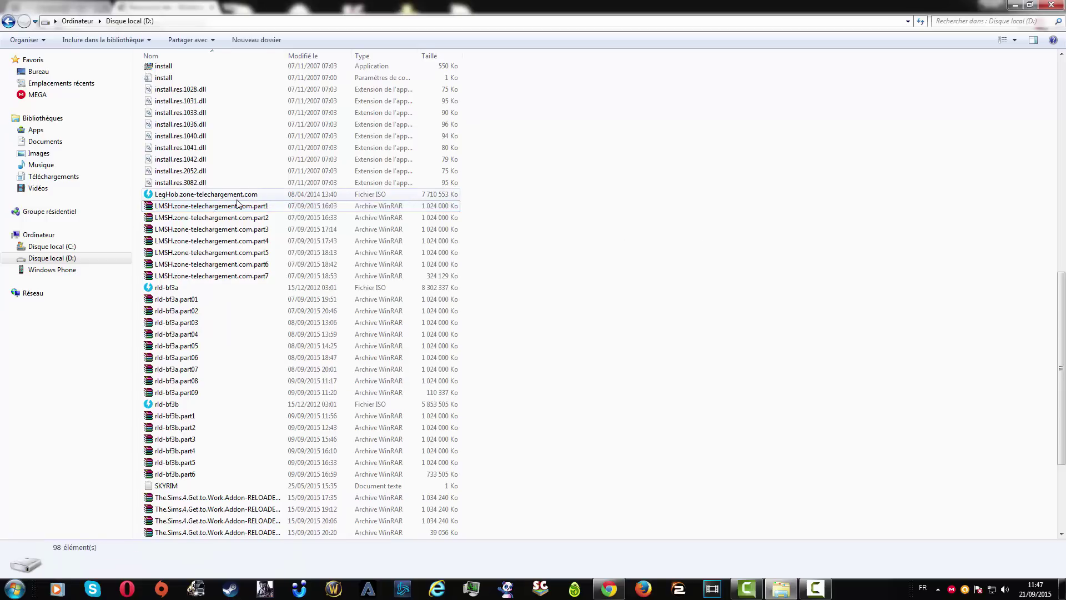
Examine the LegHob.zone-telechargement.com ISO file and the hidden notification-area programs.
click(191, 197)
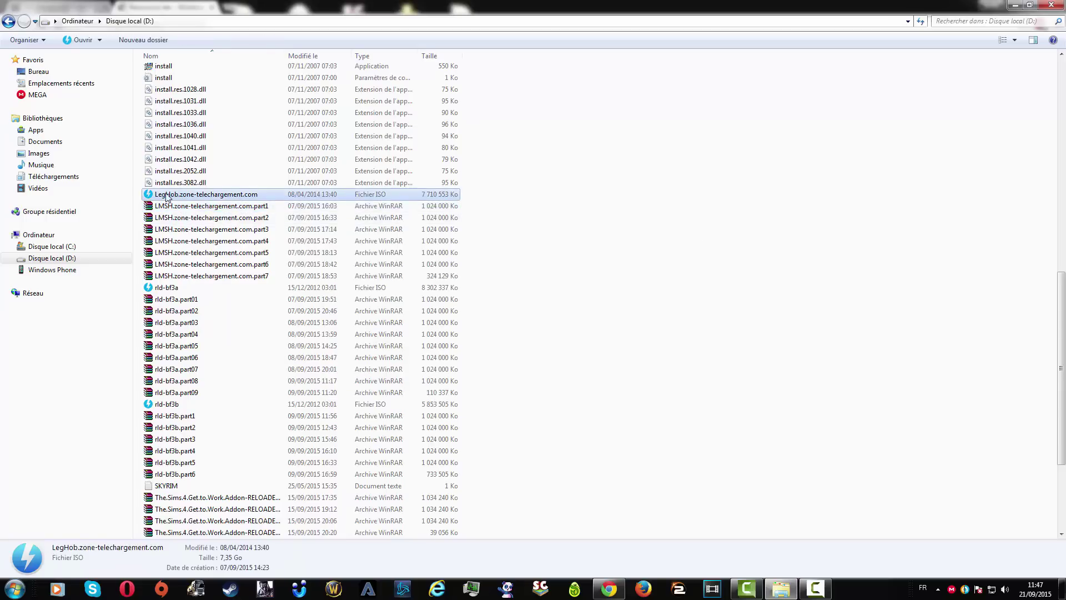
mouse_move(149, 199)
mouse_down()
mouse_move(264, 273)
mouse_move(141, 197)
mouse_up()
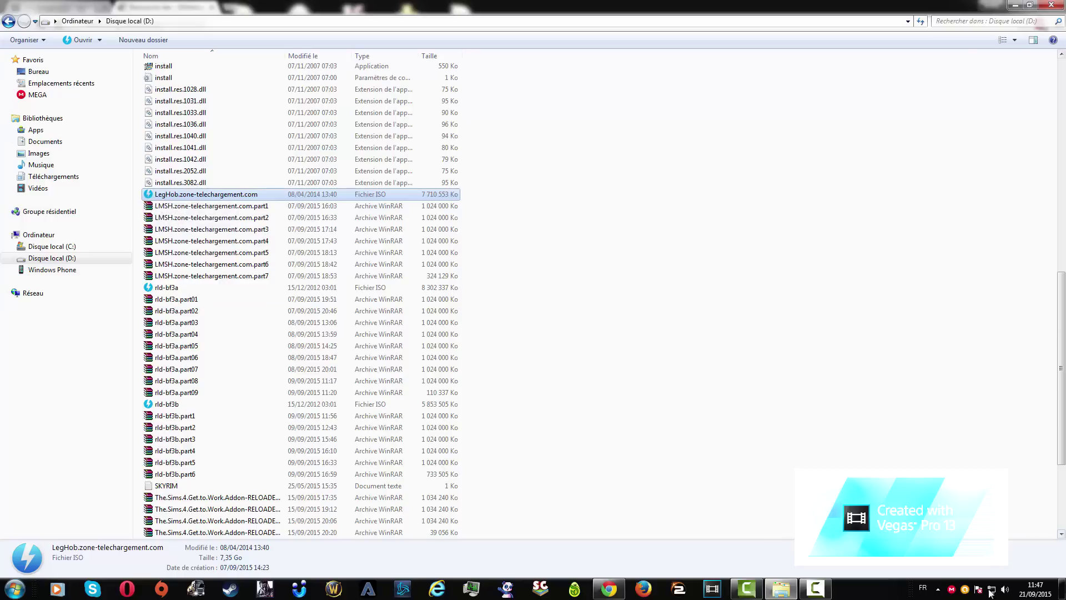
click(938, 589)
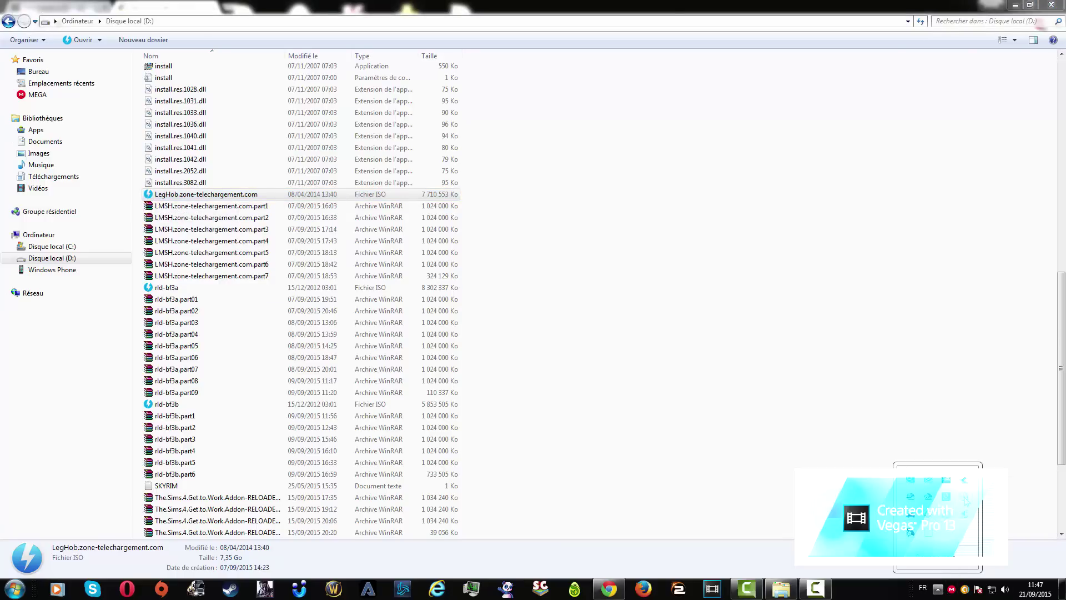
click(884, 436)
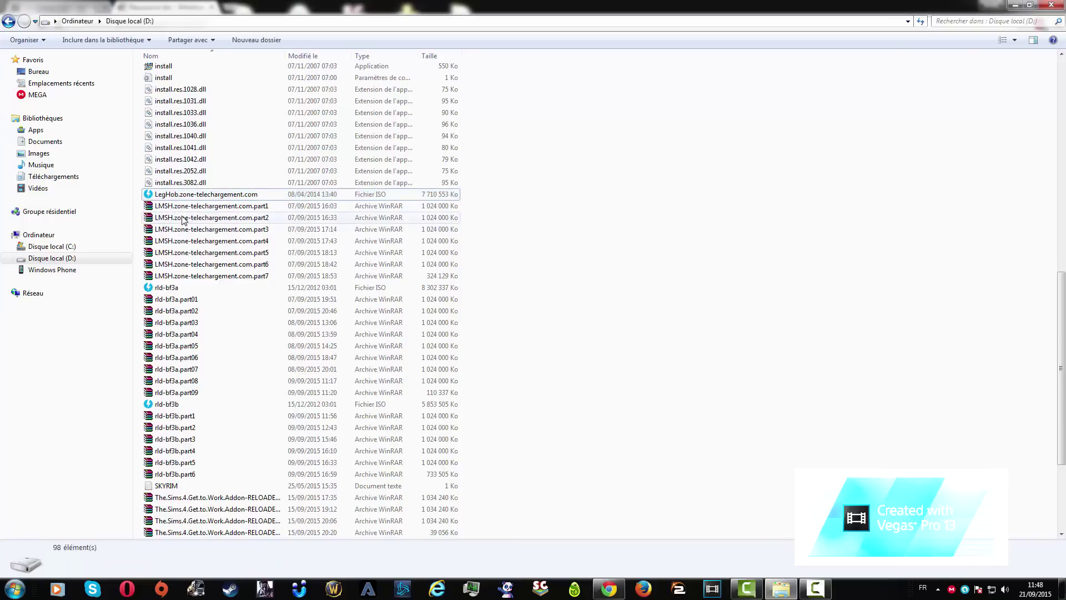
click(156, 197)
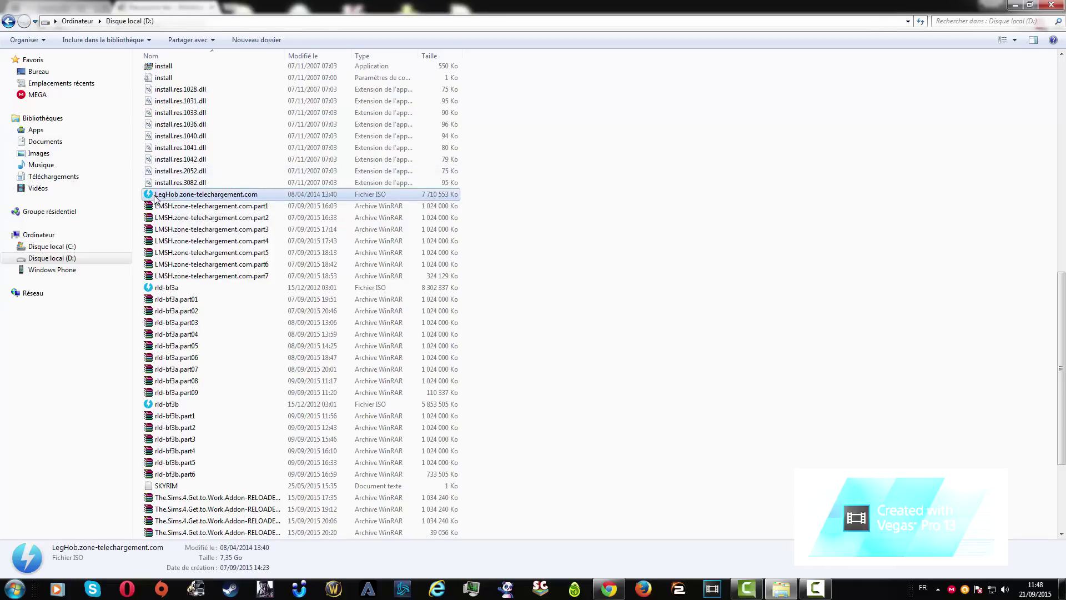
click(164, 206)
click(162, 199)
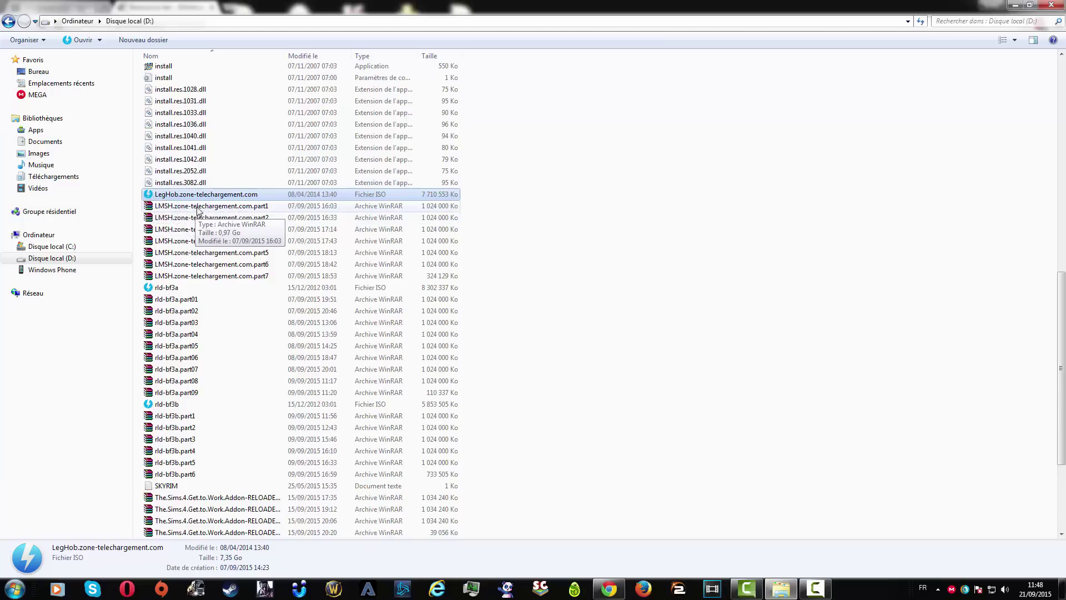
click(228, 208)
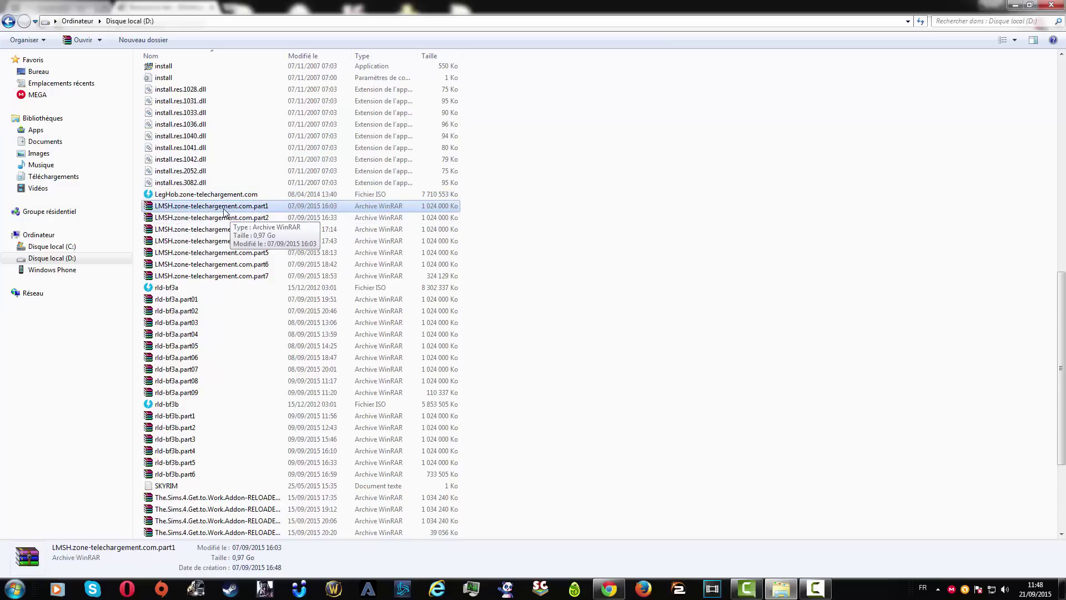
right_click(225, 211)
click(528, 205)
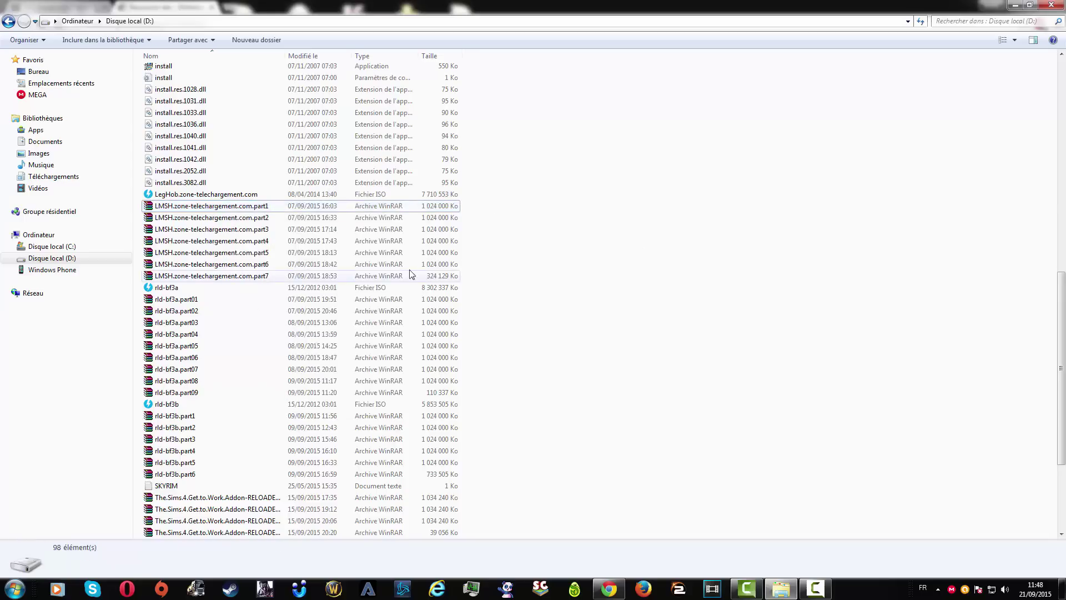
Try extracting LMSH.zone-telechargement.com.part1 into the current folder, dismiss the Windows notification, and cancel the extraction.
click(206, 195)
double_click(215, 206)
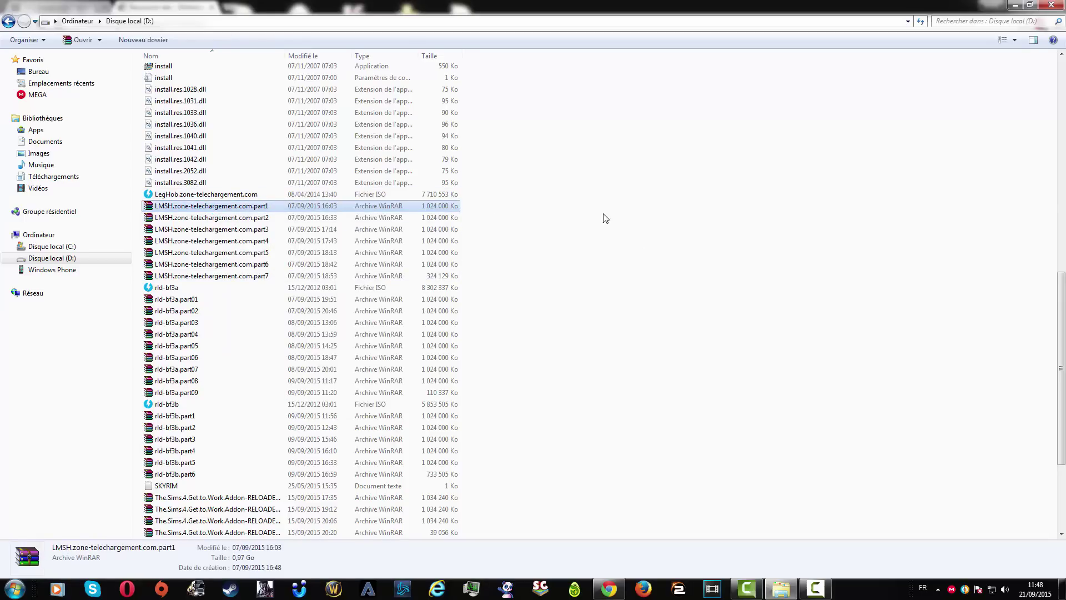
right_click(241, 207)
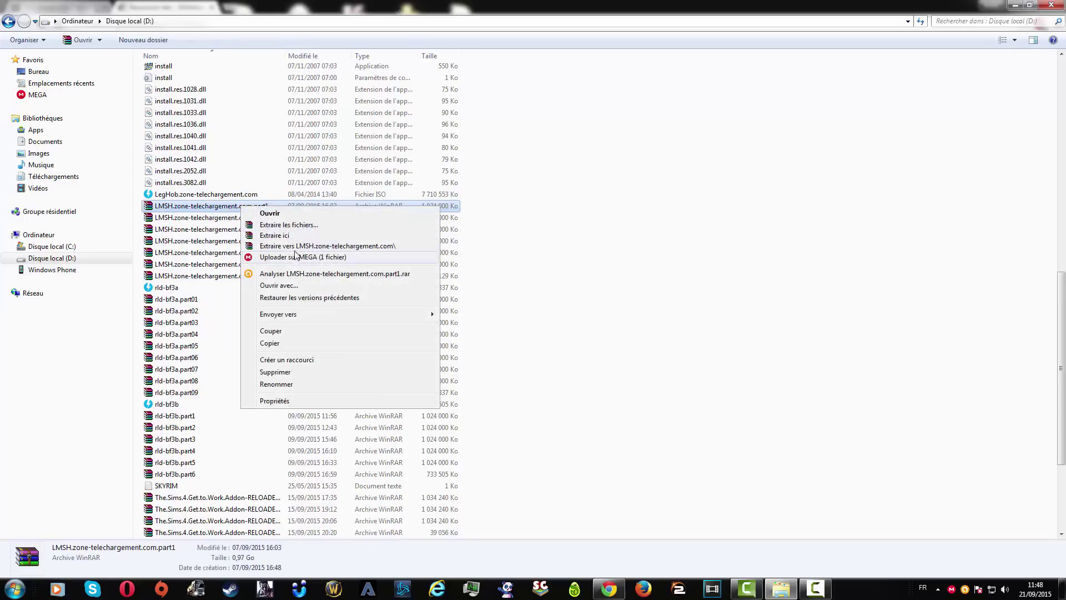
click(284, 237)
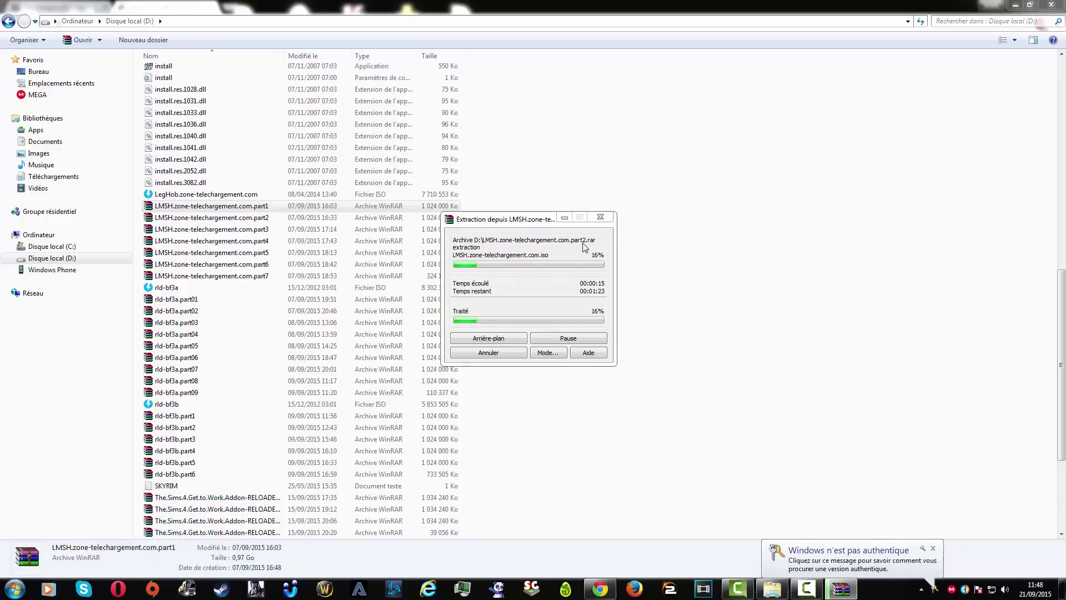
click(933, 548)
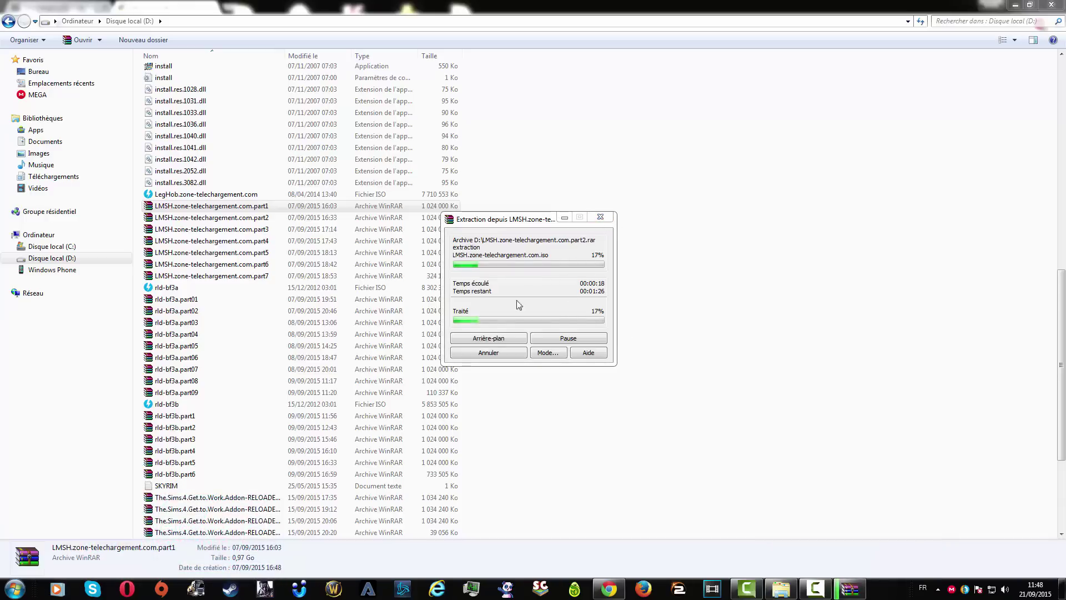
click(601, 217)
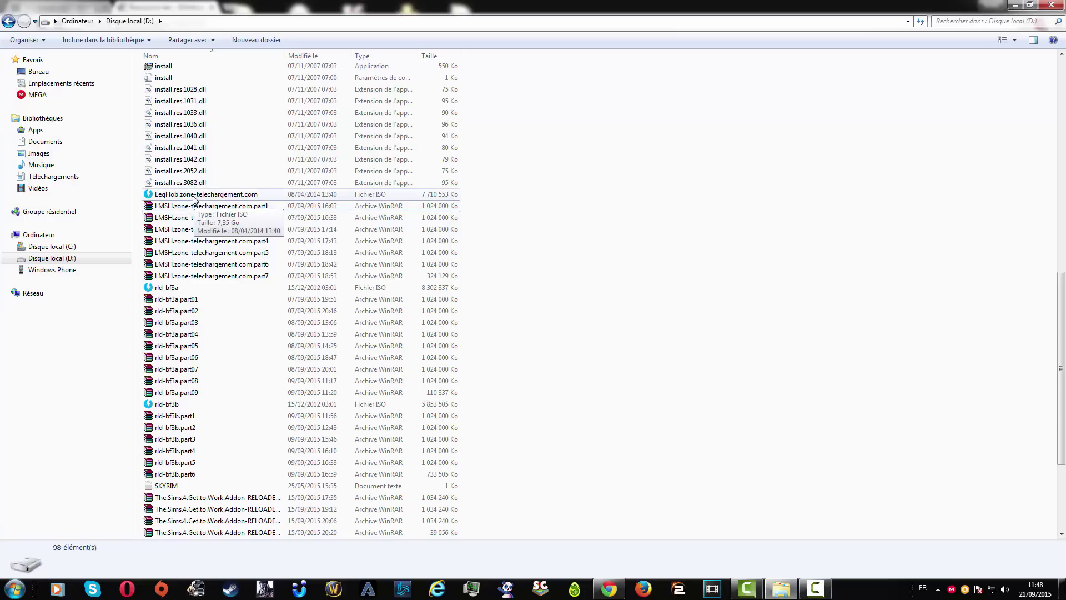
Compare the LegHob, rld-bf3a and rld-bf3b ISO files with the multi-part archives listed around them.
click(193, 197)
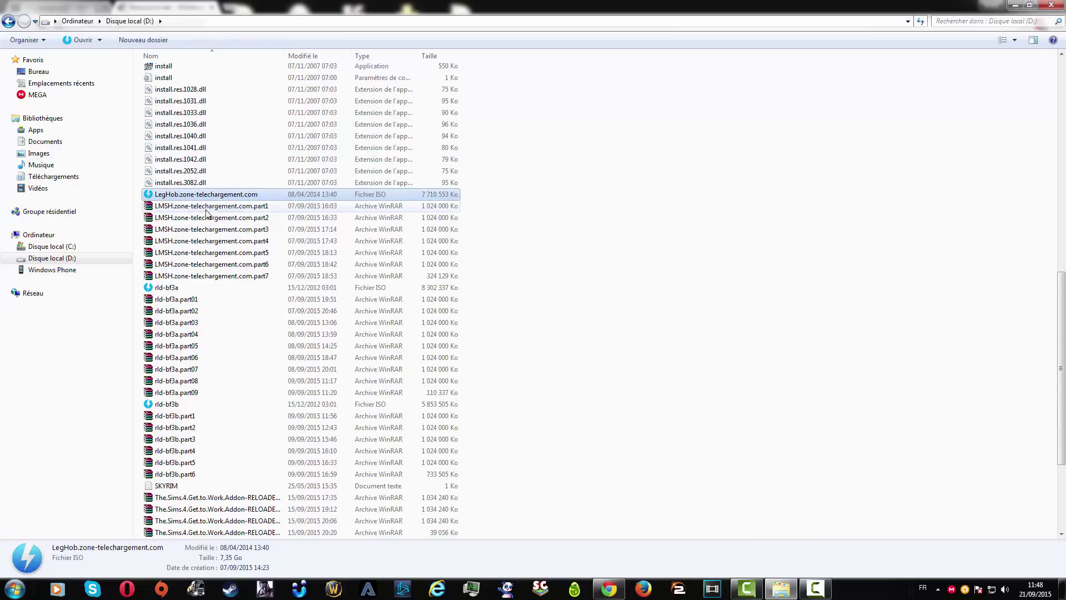
drag(496, 207, 360, 281)
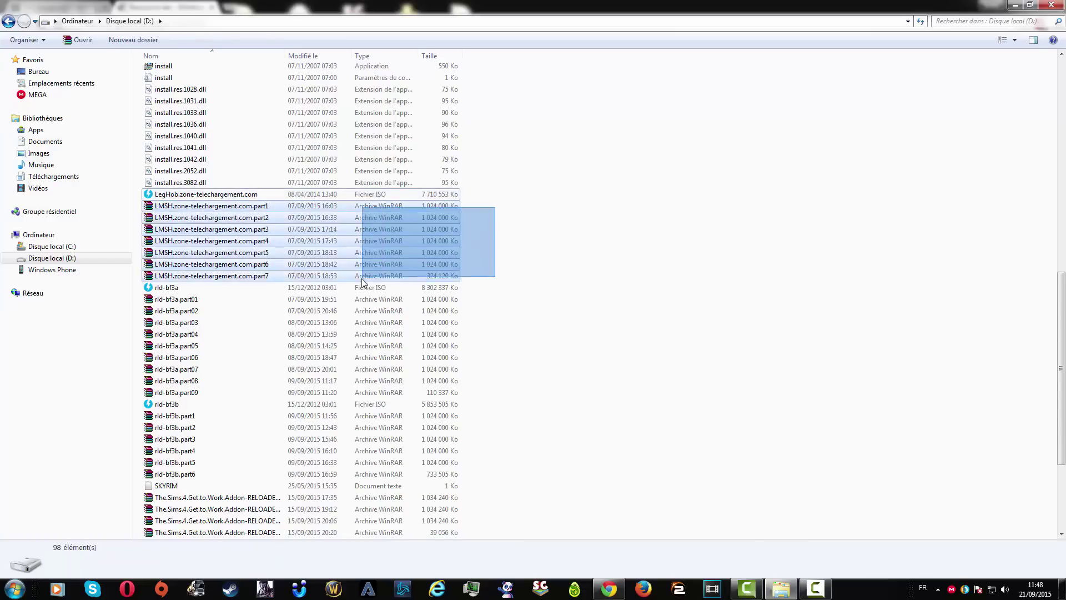
click(576, 245)
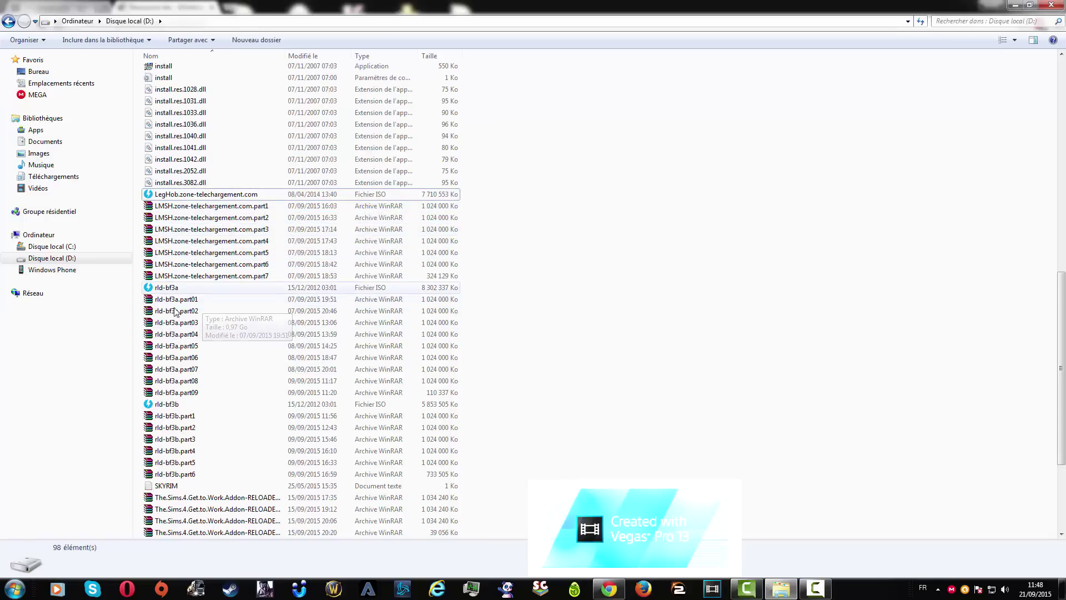
click(173, 288)
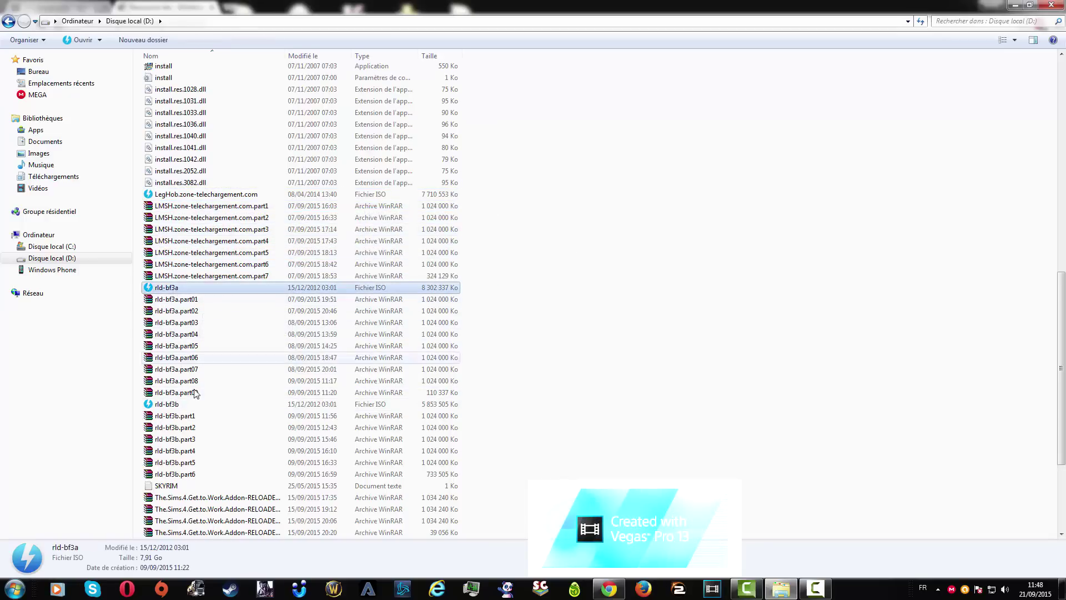
click(191, 405)
click(197, 288)
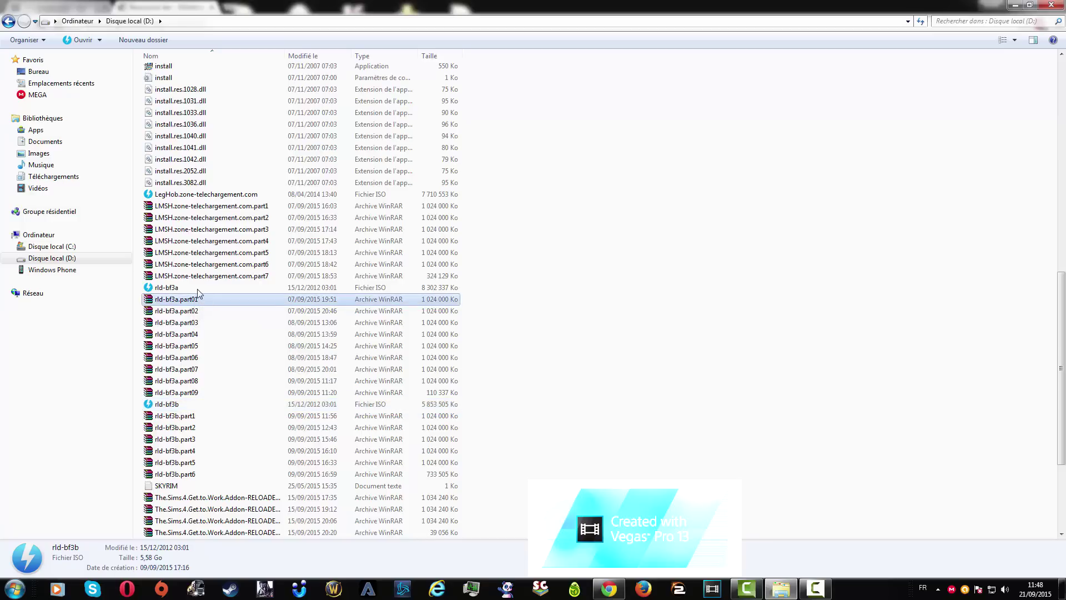
click(574, 238)
click(277, 194)
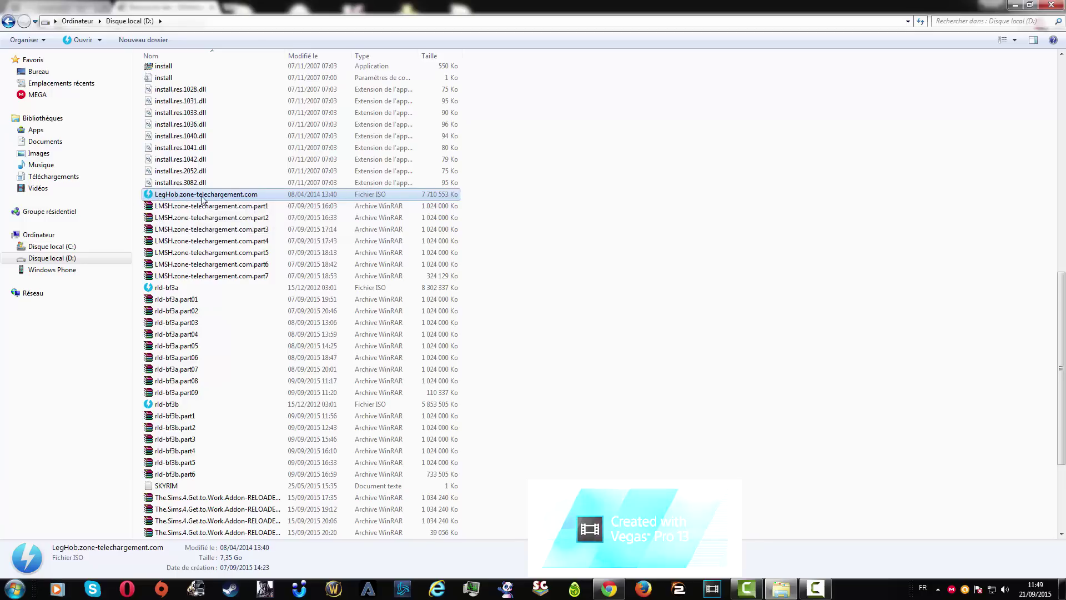
Mount the LegHob.zone-telechargement.com ISO, run its setup.exe, and advance to the installation destination page.
double_click(153, 196)
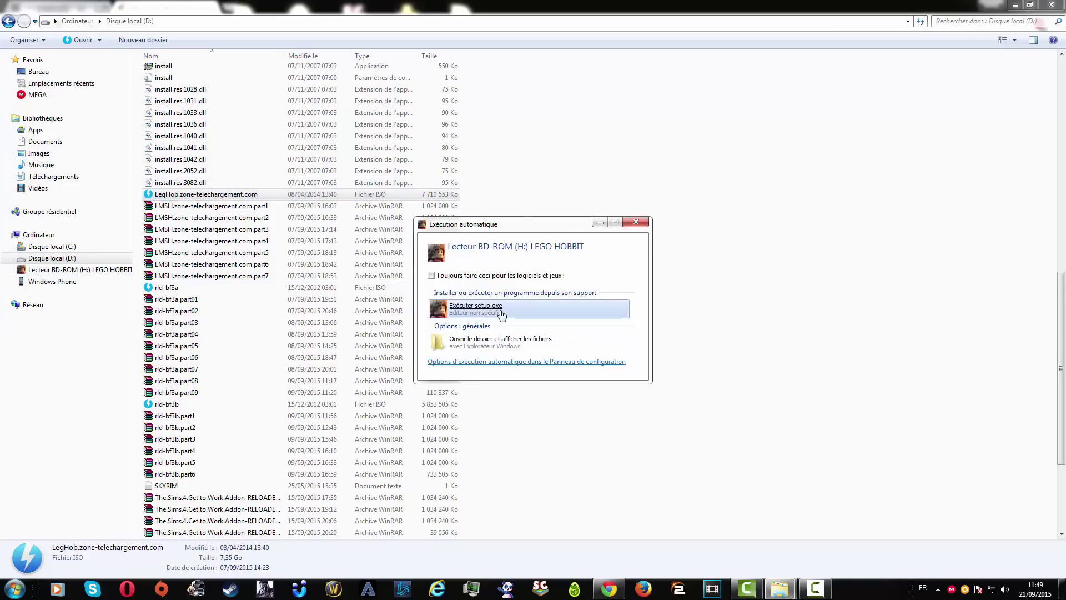
click(484, 311)
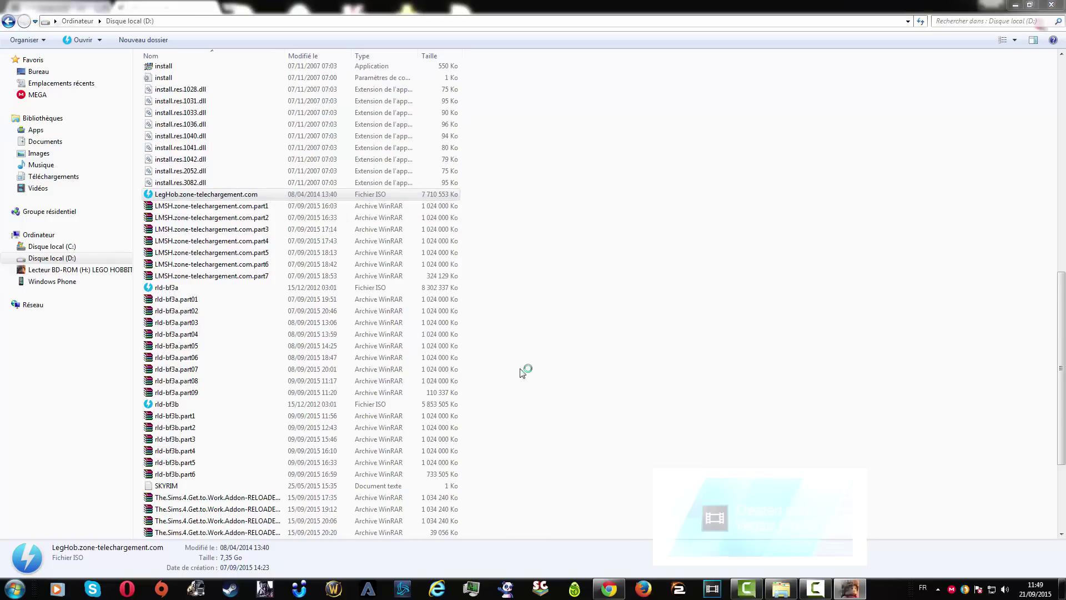
key(Return)
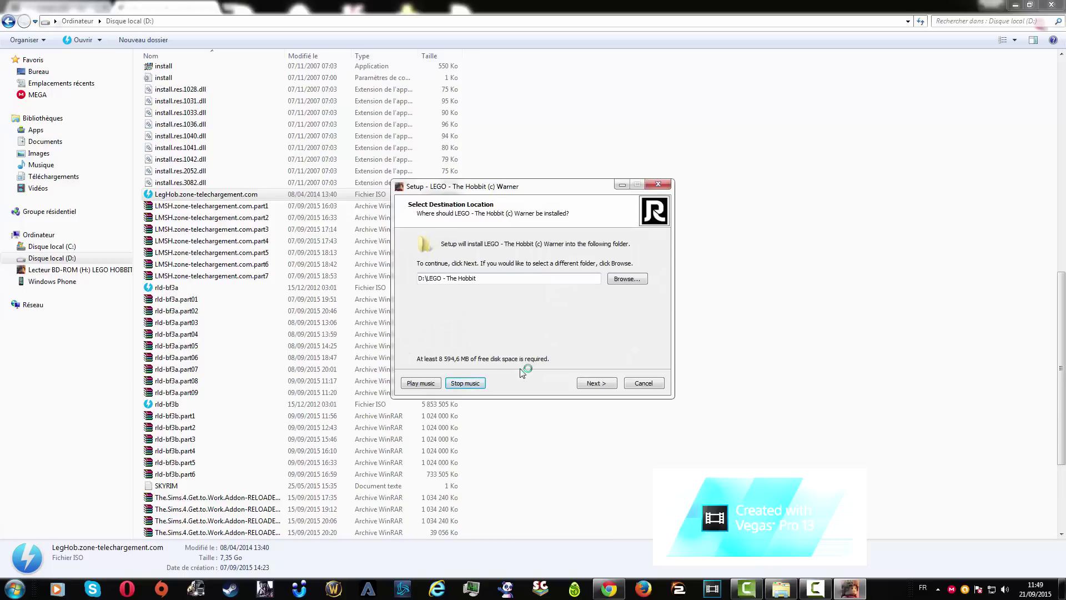
Try C:\LEGO - The Hobbit as the installation destination and return the path to D:\LEGO - The Hobbit.
key(Tab)
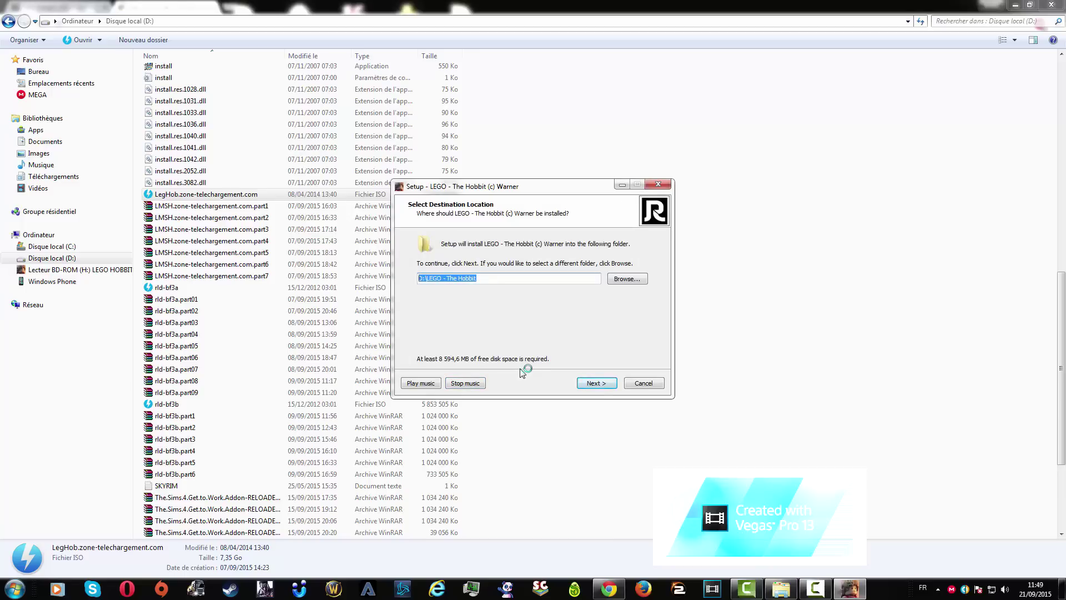
key(End)
key(alt+r)
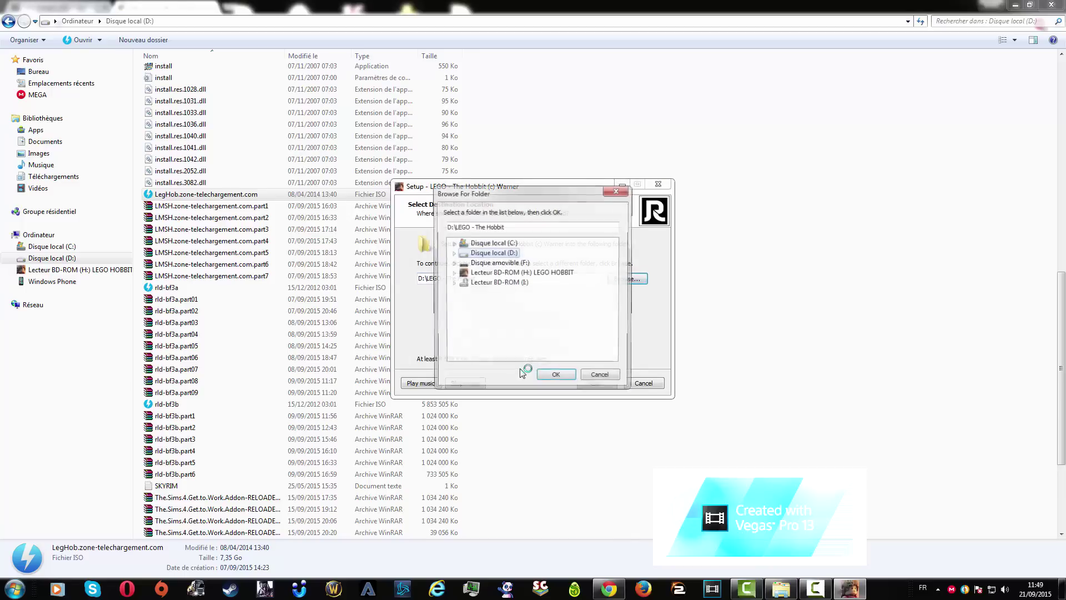
key(Return)
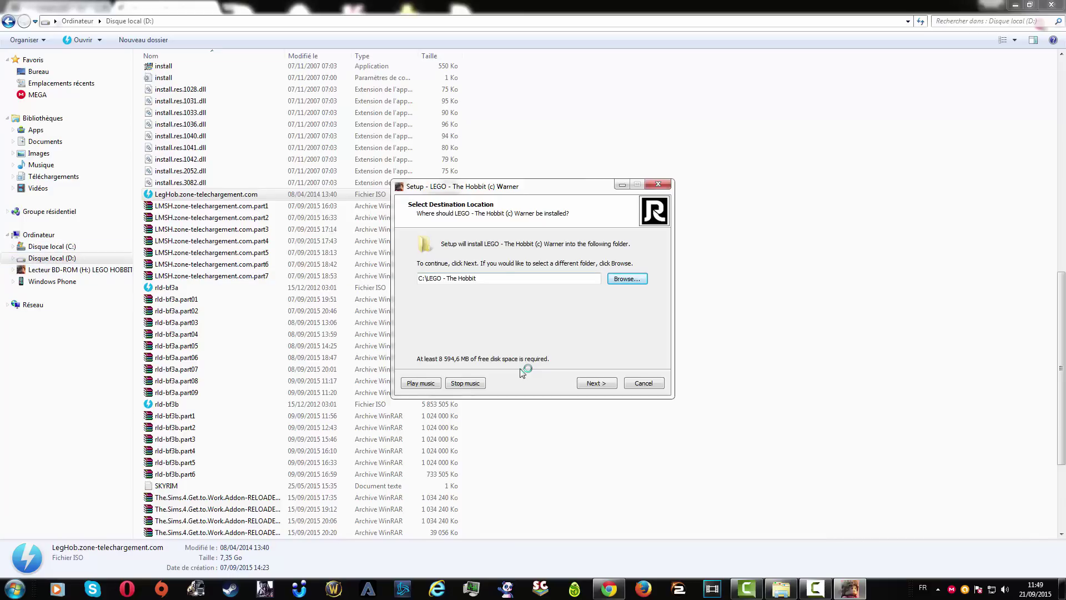
key(shift+Tab)
key(Home)
key(Delete)
text(D)
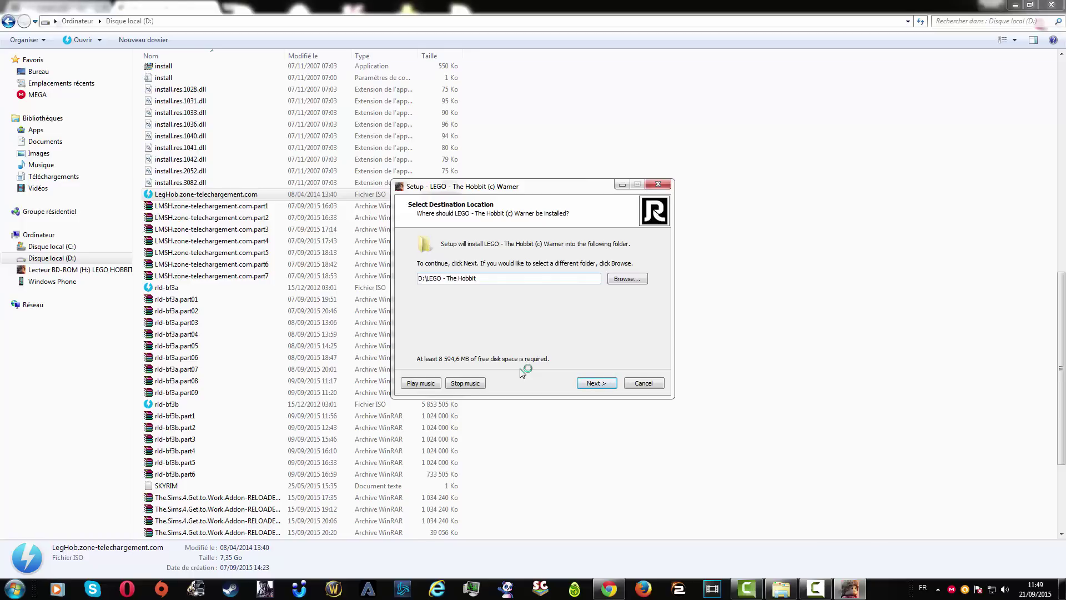
Browse the drives available for installation and keep D:\LEGO - The Hobbit as the destination.
key(alt+r)
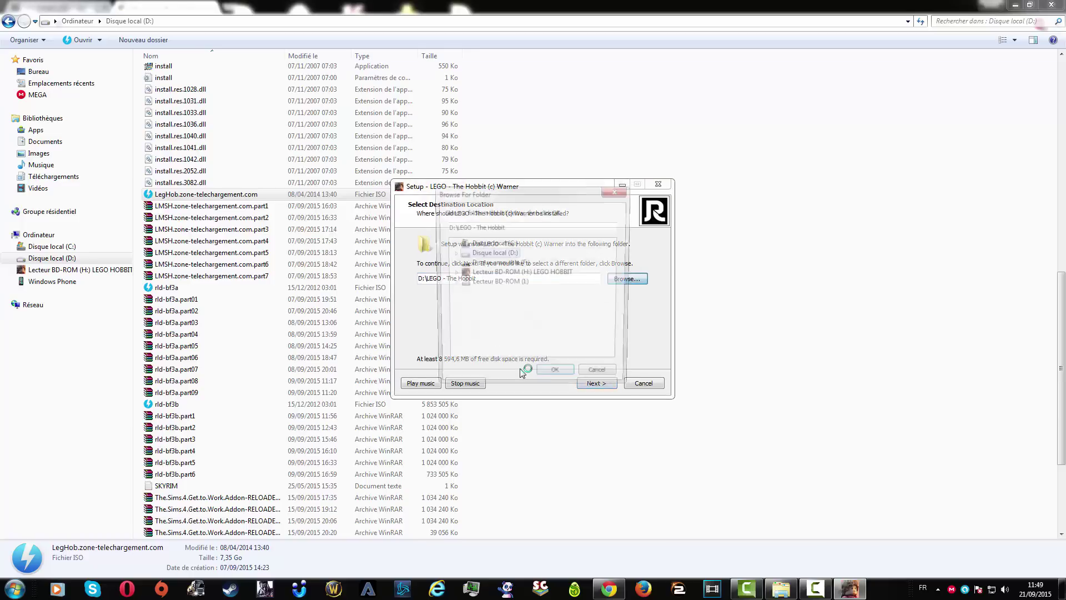
key(Down)
key(Up)
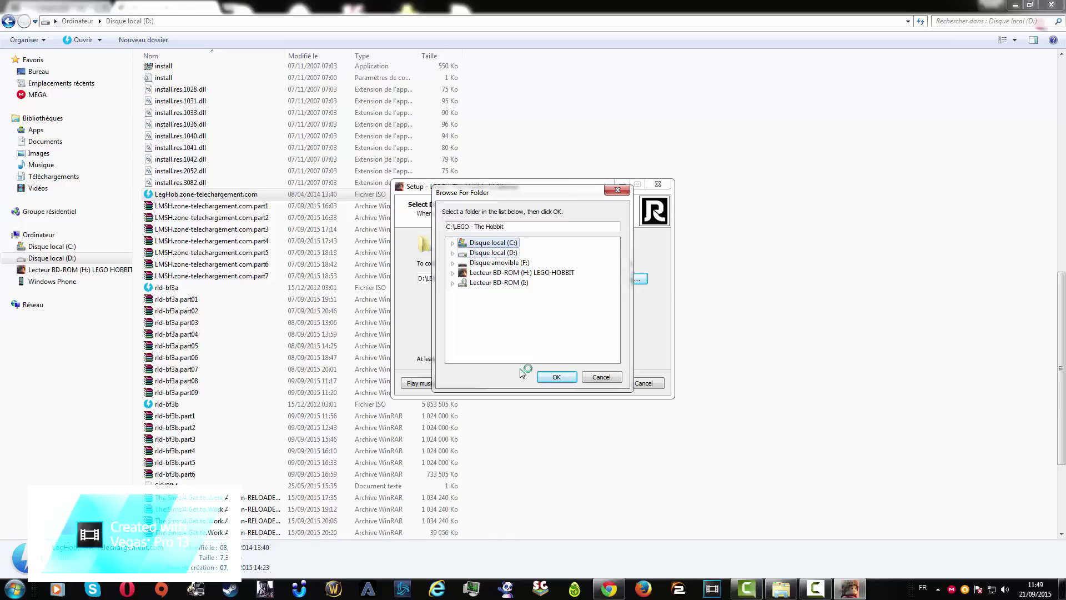
key(Return)
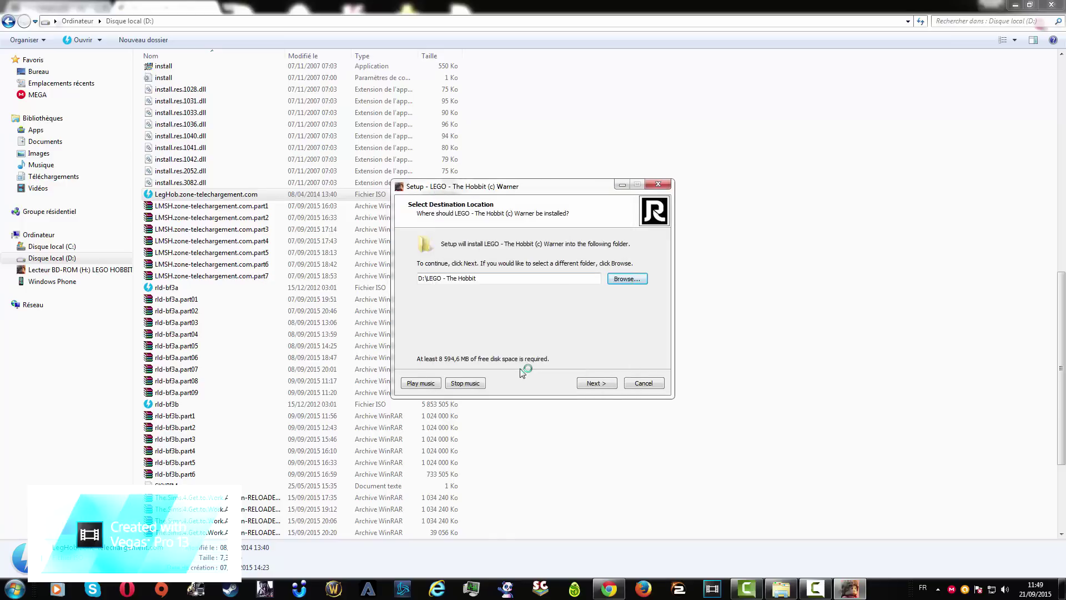
key(shift+Tab)
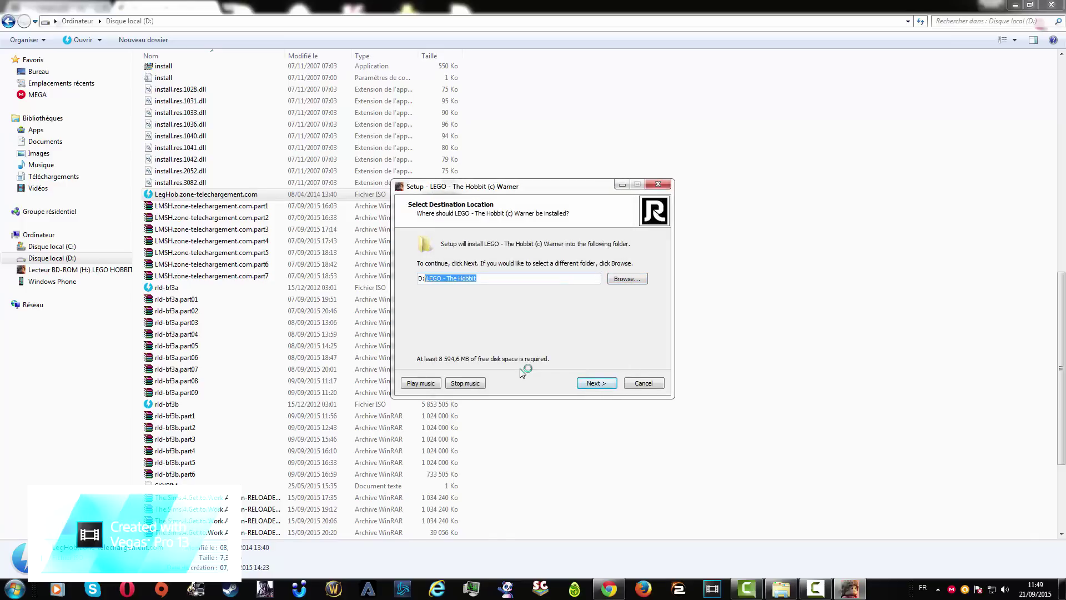
Install the game to D:\LEGO - The Hobbit with desktop and start menu icons, and close the completed setup wizard.
key(Return)
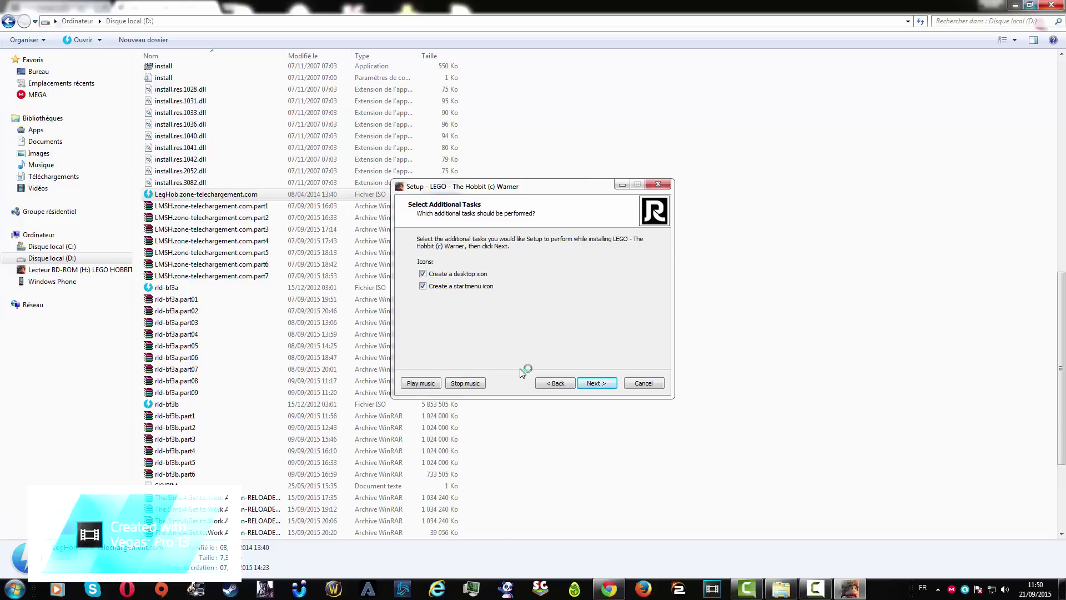
key(Return)
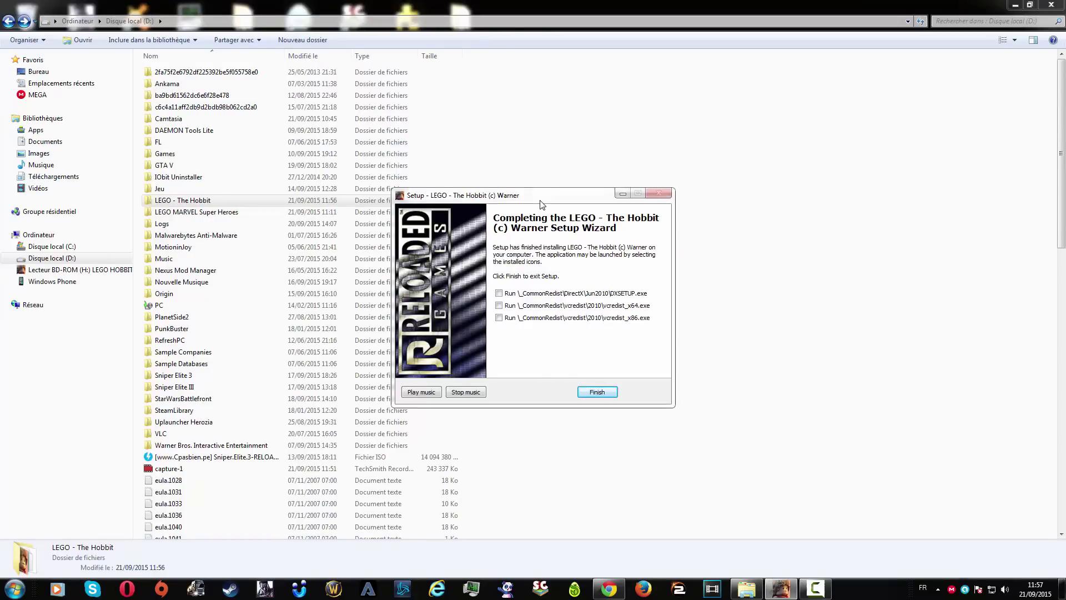
mouse_move(559, 195)
mouse_down()
mouse_move(542, 185)
mouse_move(567, 205)
mouse_move(515, 209)
mouse_up()
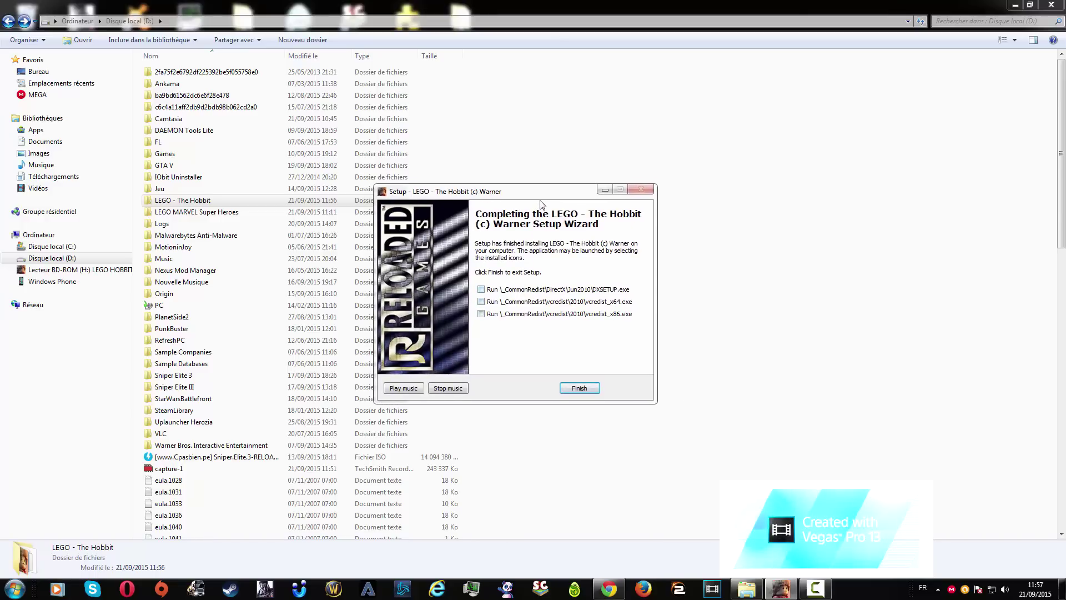
click(641, 190)
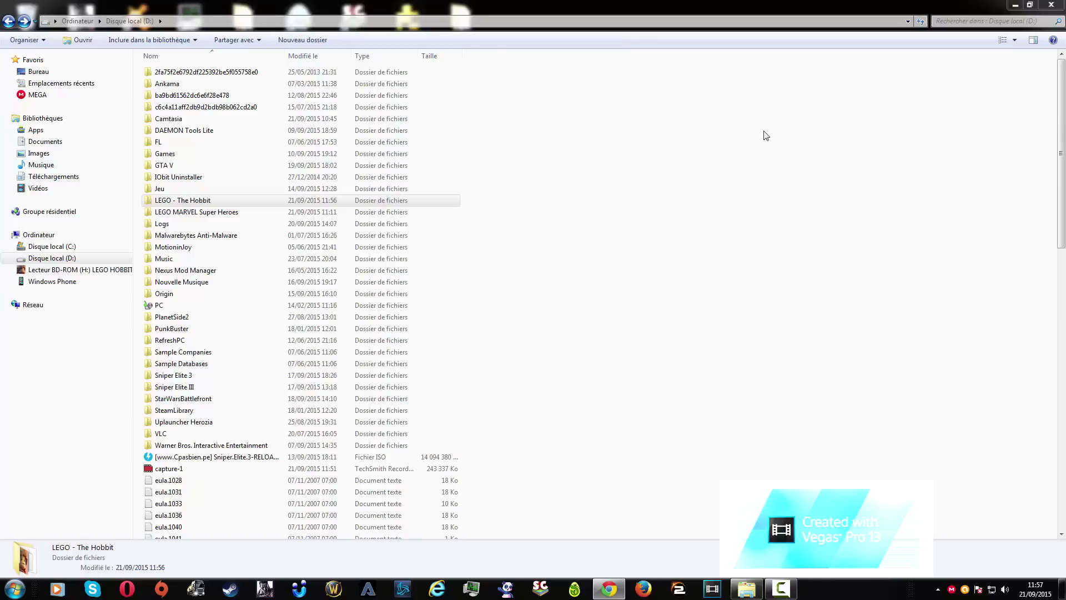
Open the LEGO - The Hobbit folder on drive D: and examine the contents of its _CommonRedist subfolder.
click(244, 212)
click(232, 201)
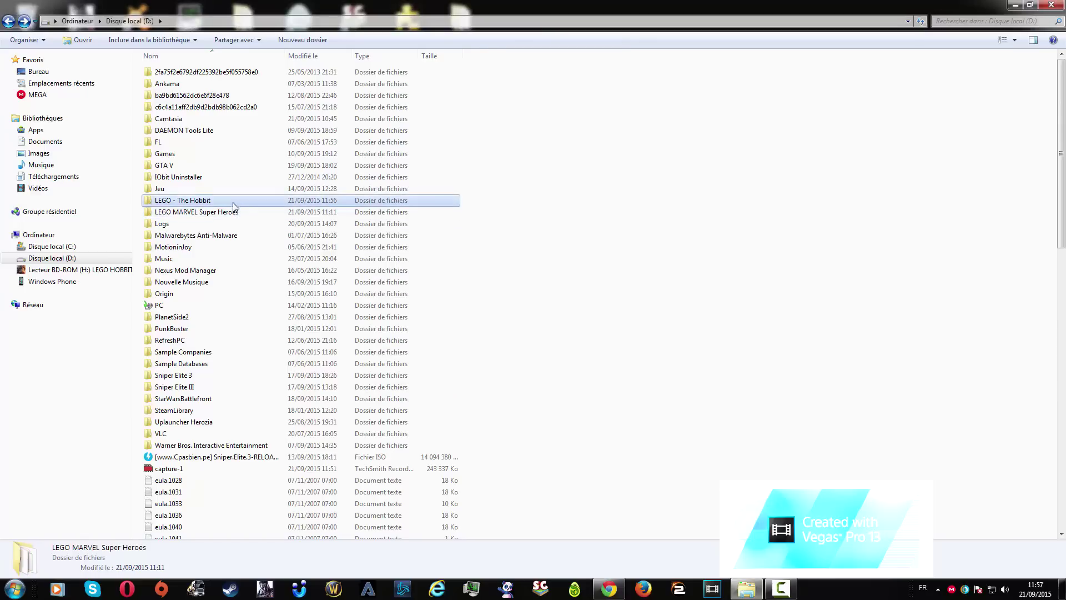
double_click(202, 203)
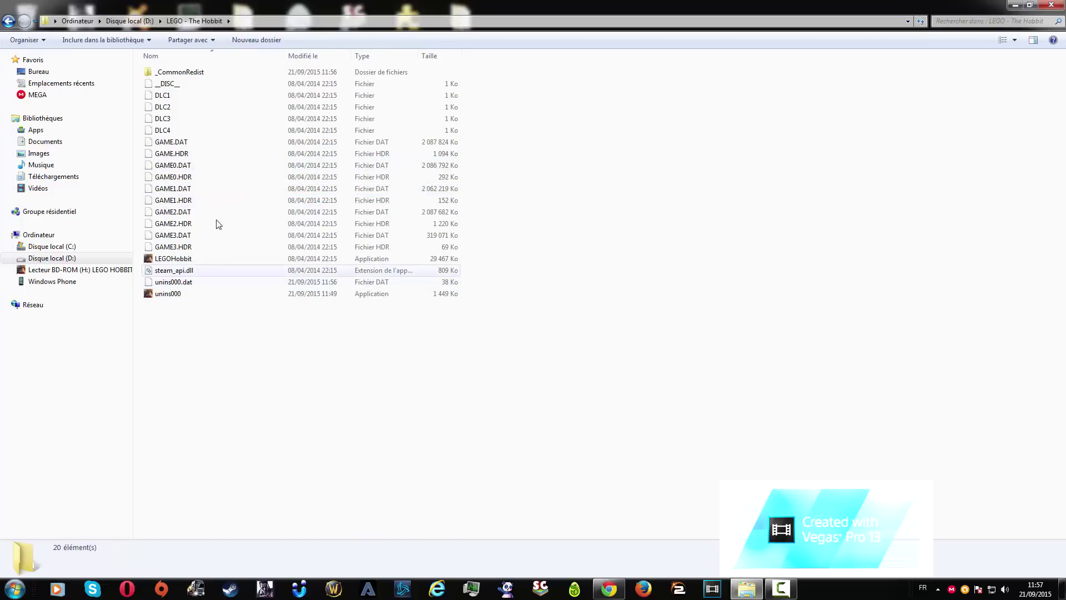
click(199, 73)
double_click(198, 73)
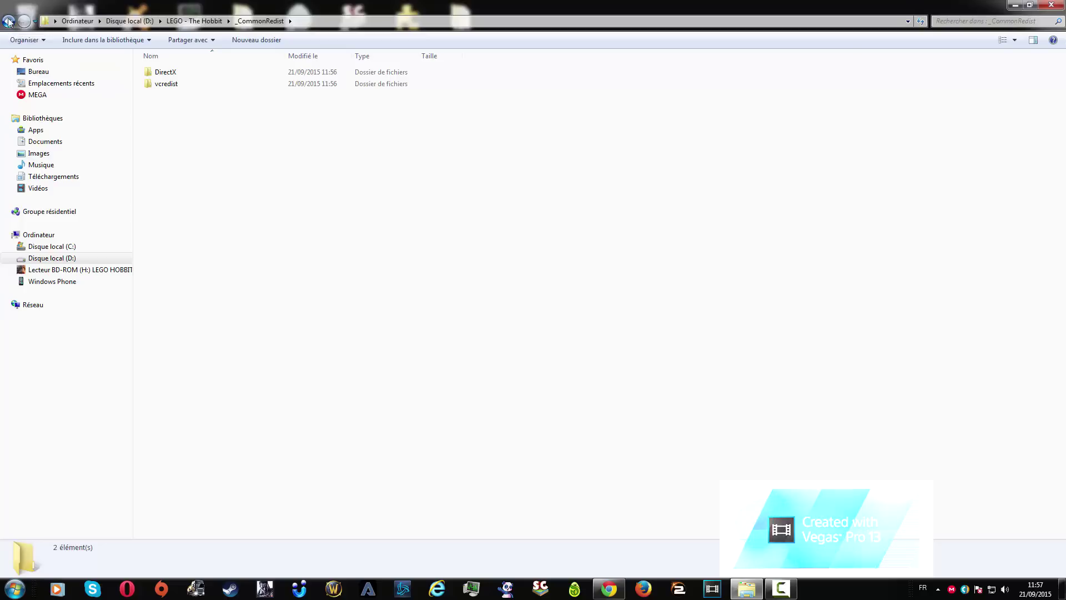
click(9, 20)
click(22, 22)
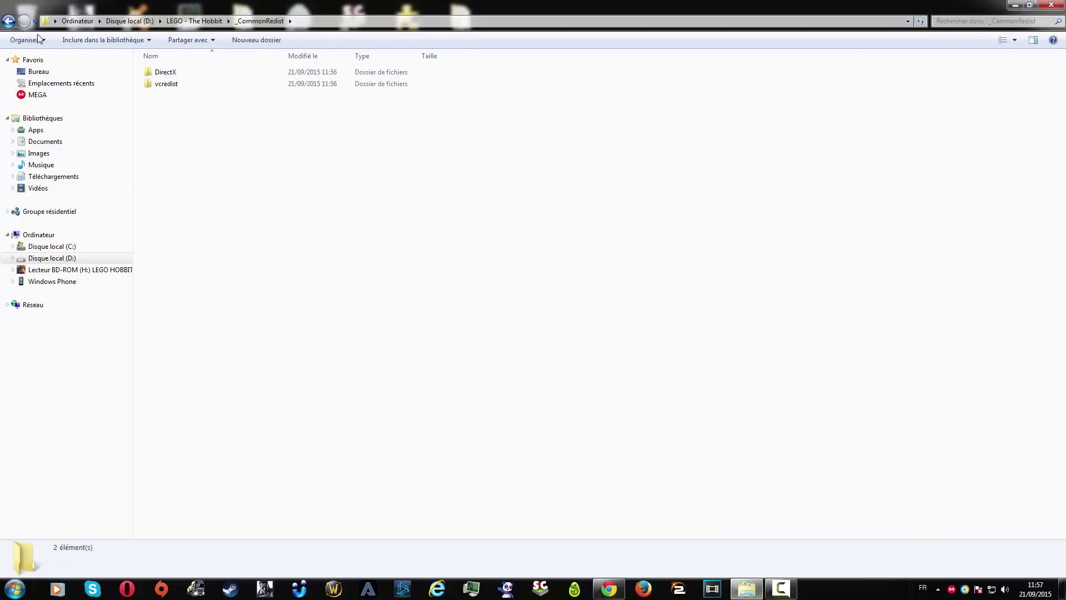
click(6, 21)
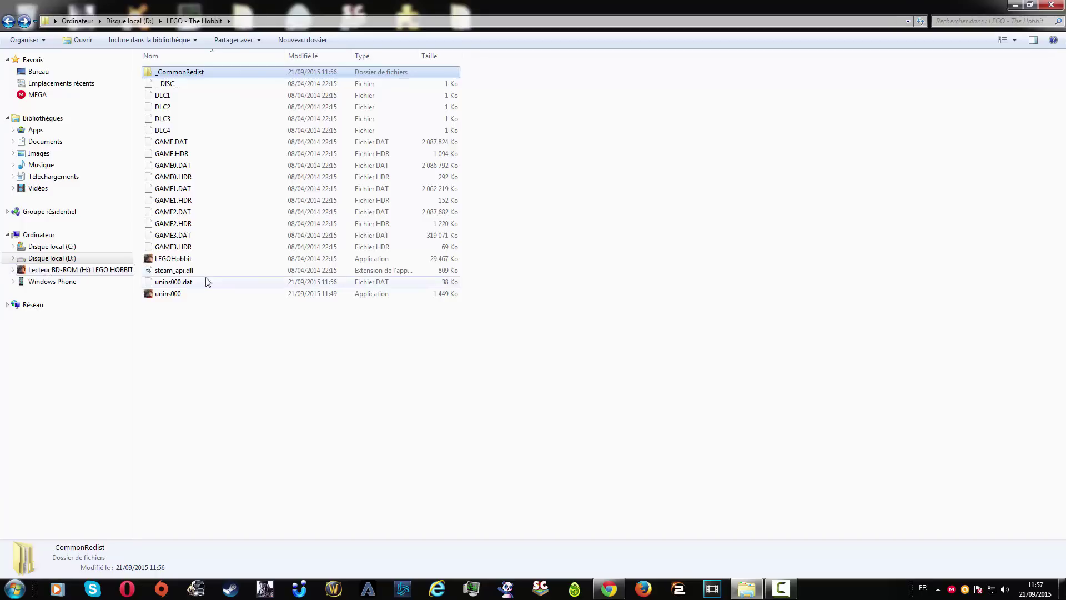
Examine the files on the mounted LEGO HOBBIT disc (H:) and inside its Crack folder.
click(69, 271)
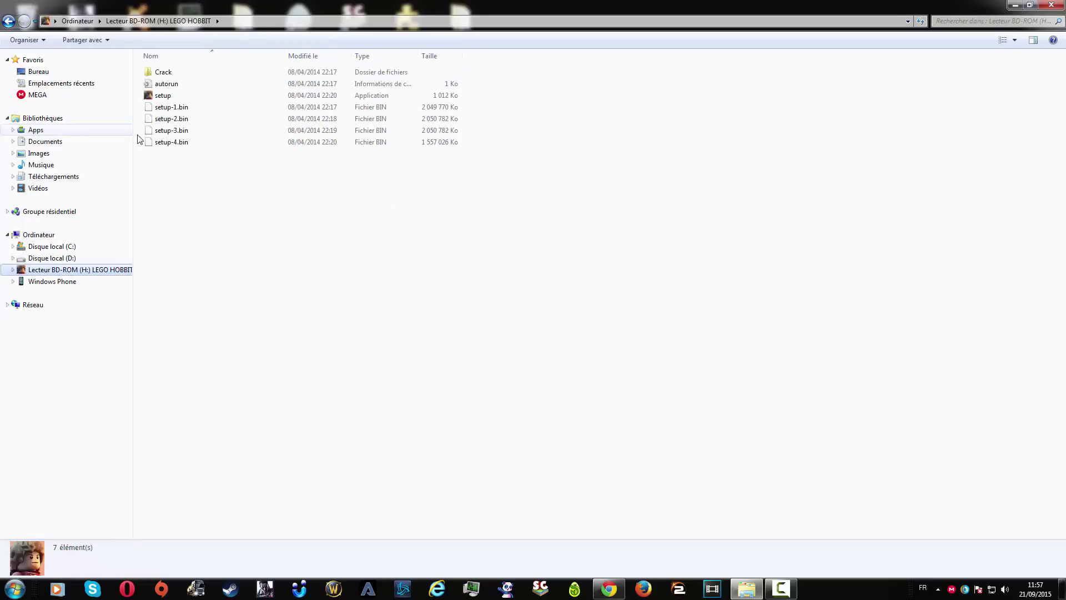
double_click(177, 73)
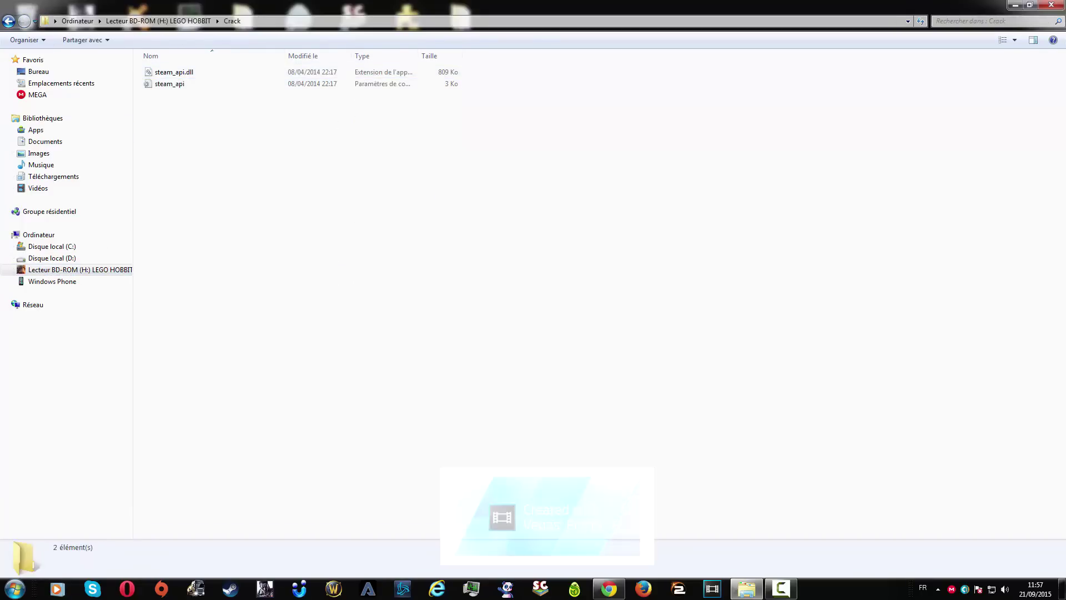
key(BackSpace)
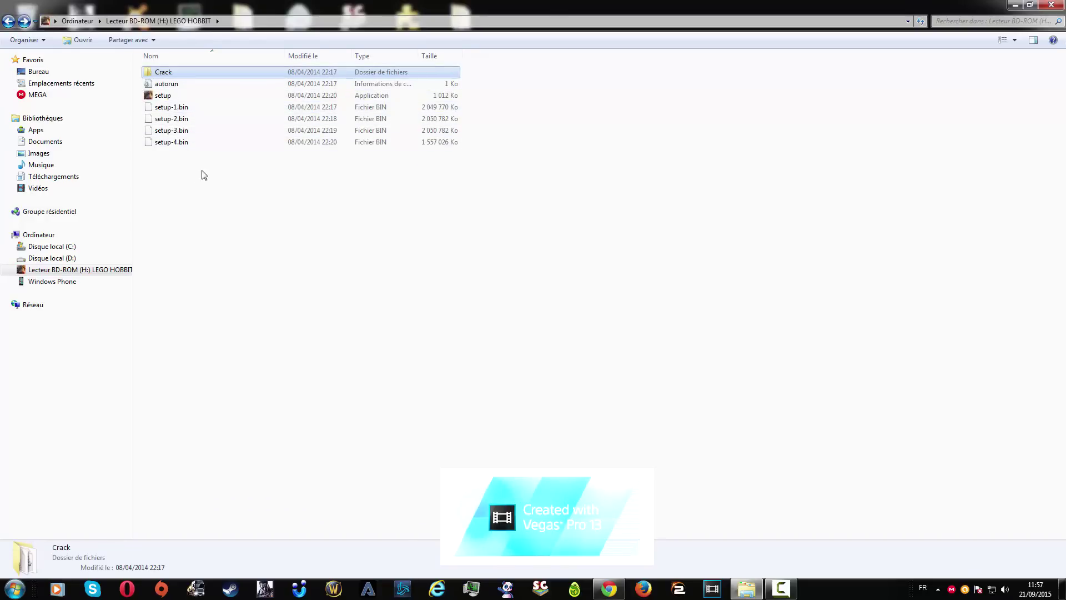
double_click(194, 76)
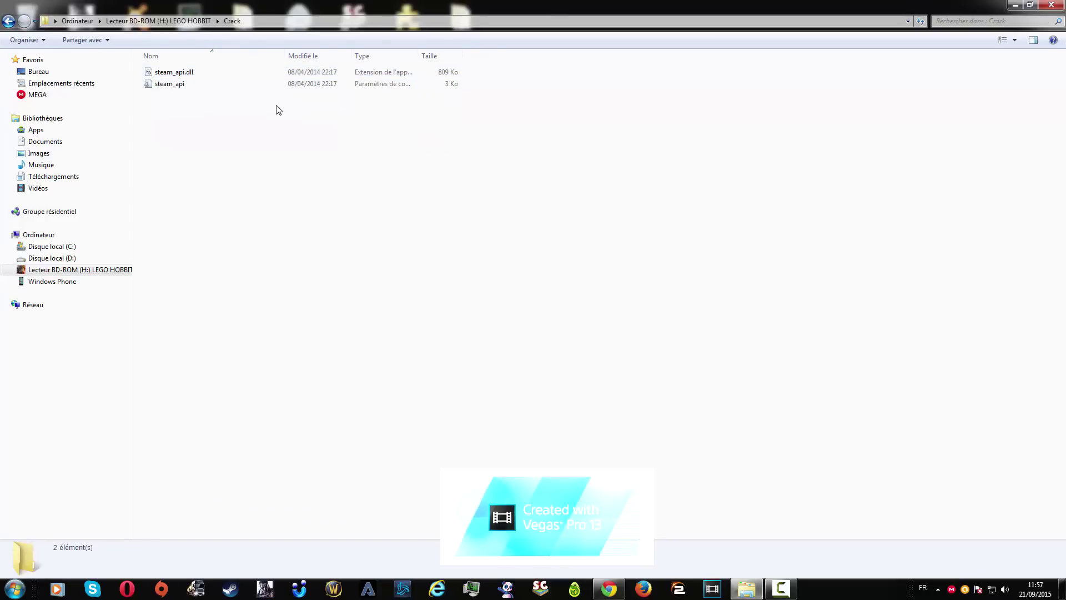
key(BackSpace)
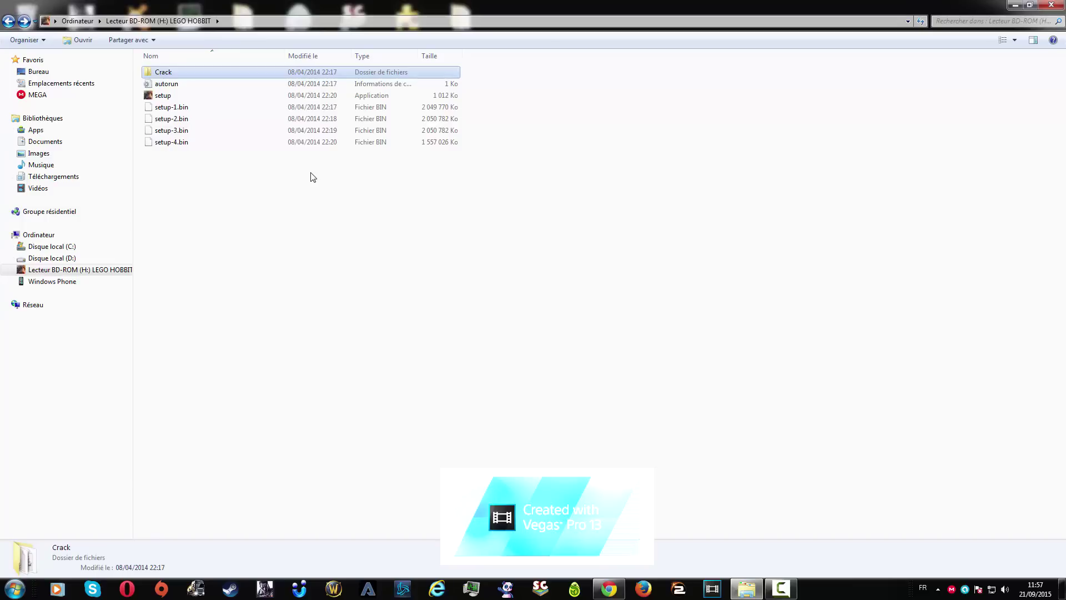
Copy steam_api.dll and the steam_api configuration file from the Crack folder on the mounted H: disc.
click(78, 269)
double_click(205, 76)
drag(193, 135, 189, 71)
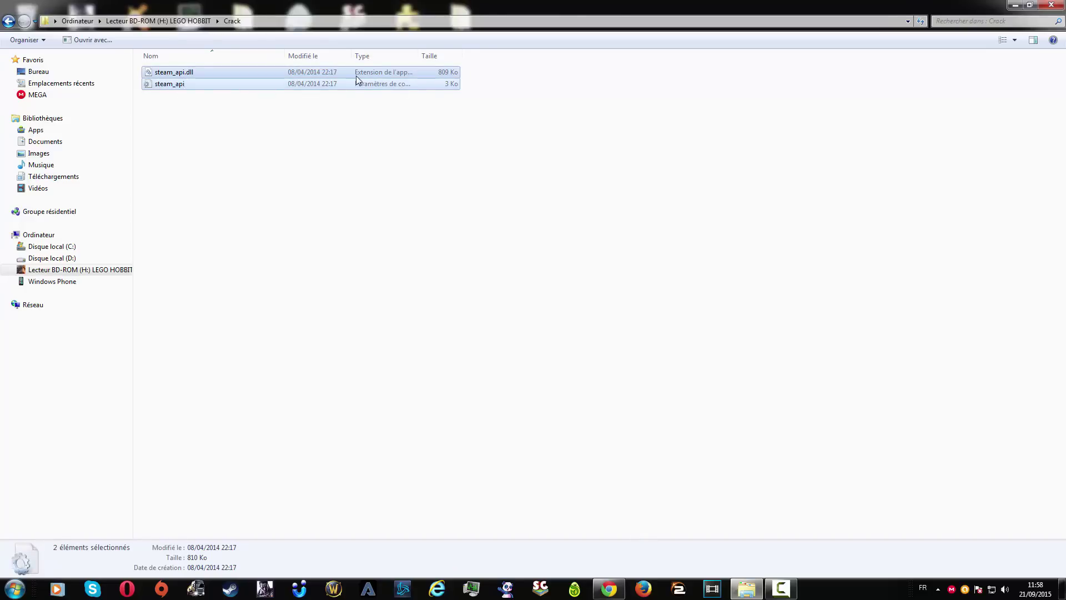
right_click(239, 76)
click(281, 176)
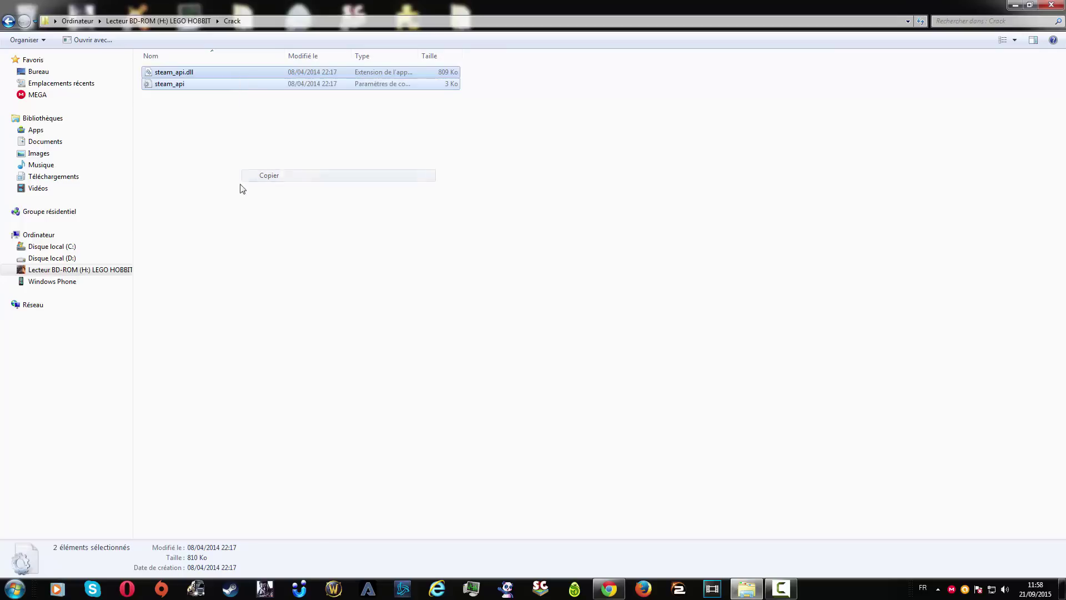
Paste the copied files into D:\LEGO - The Hobbit, replacing the existing steam_api.dll.
click(38, 260)
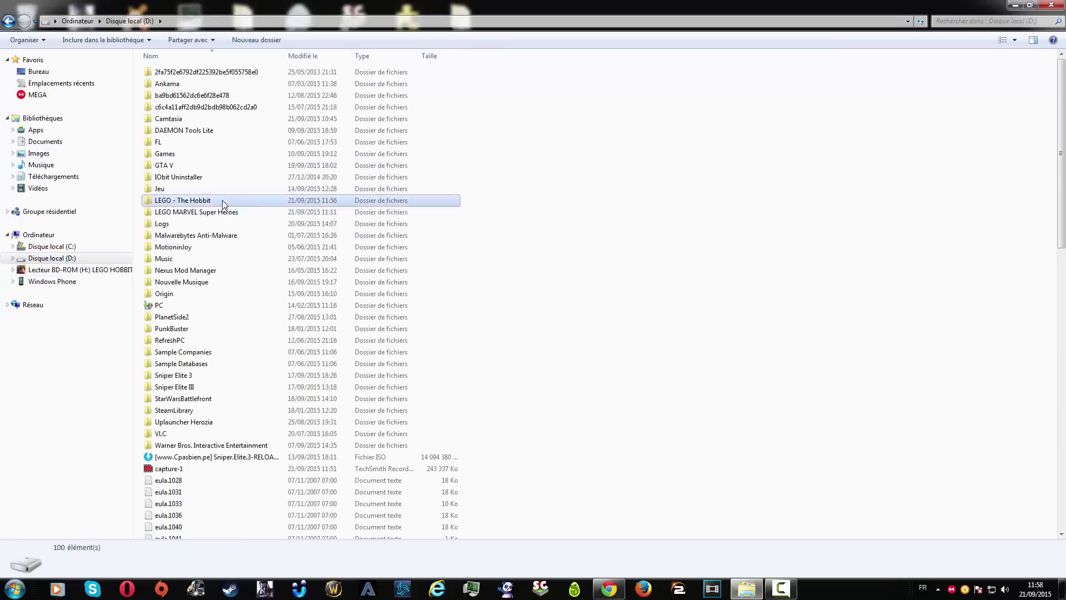
double_click(224, 201)
right_click(332, 425)
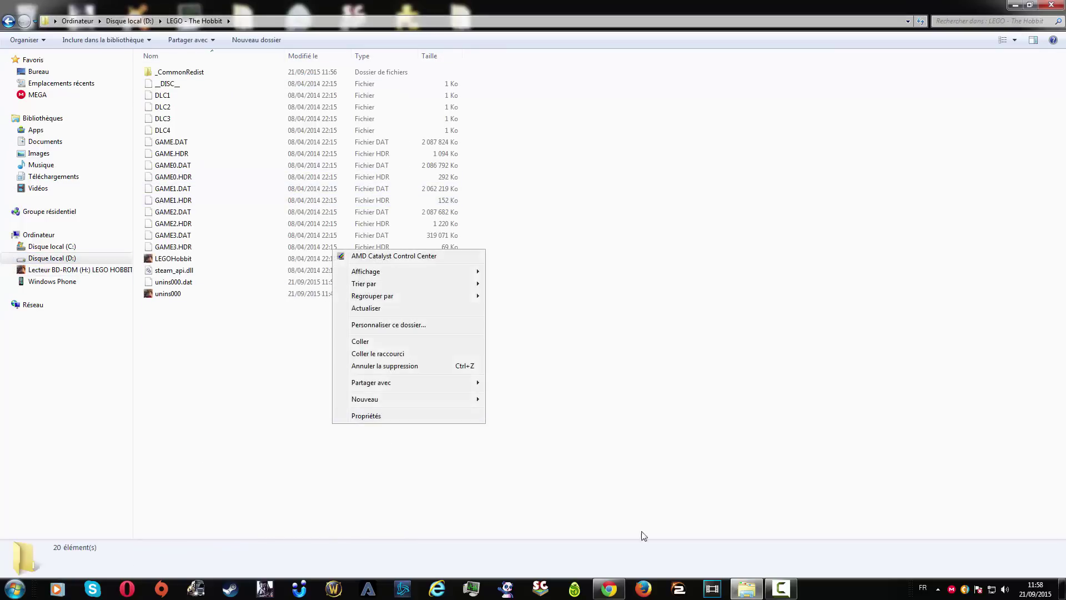
click(362, 340)
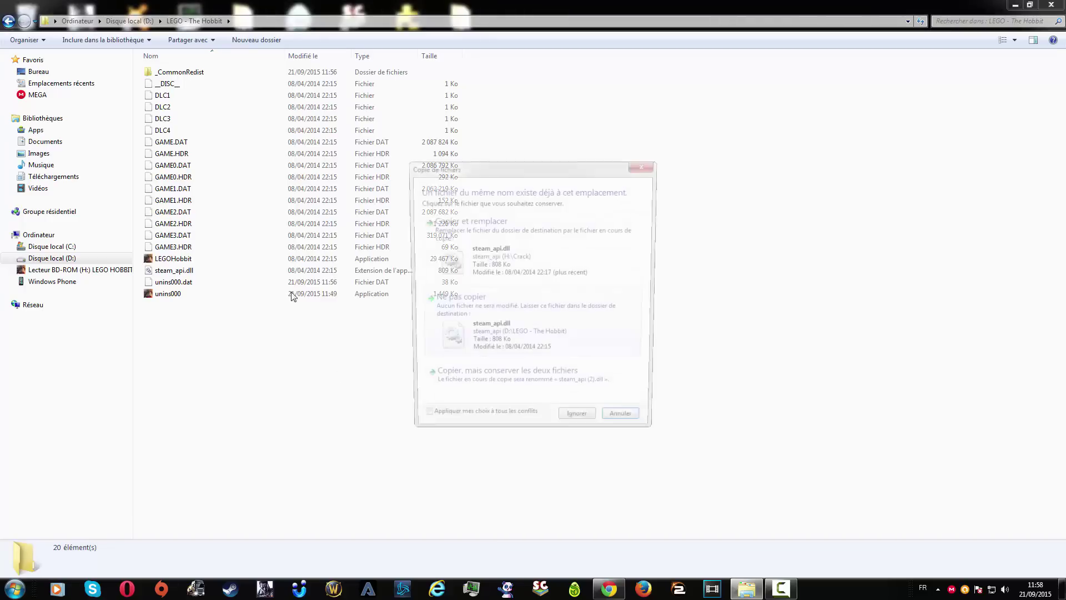
click(499, 261)
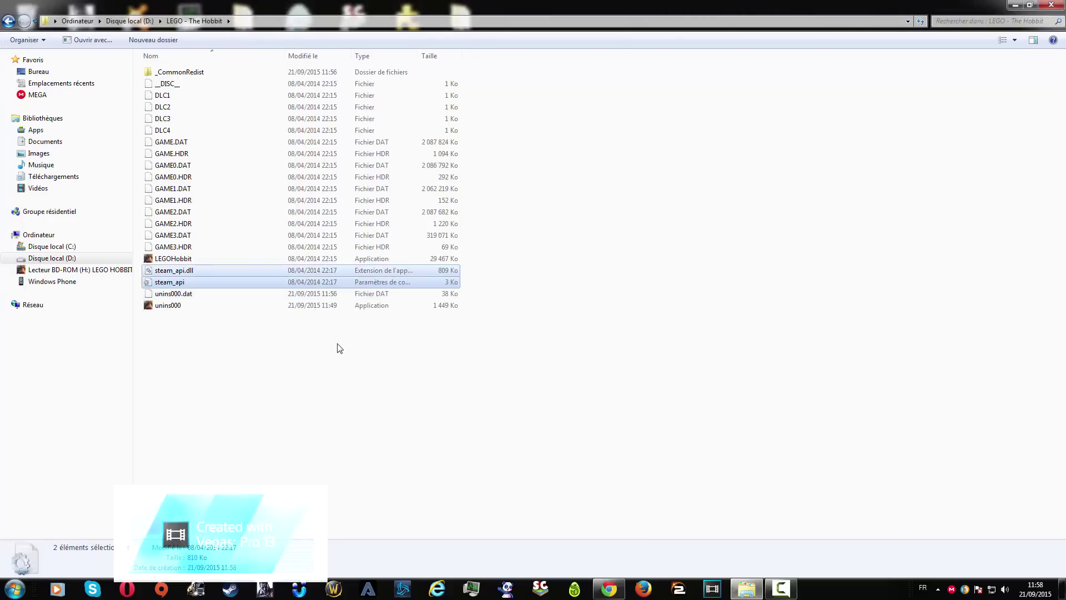
Open the steam_api configuration file in Notepad and examine the user name and language entries in its [Settings] section.
double_click(185, 283)
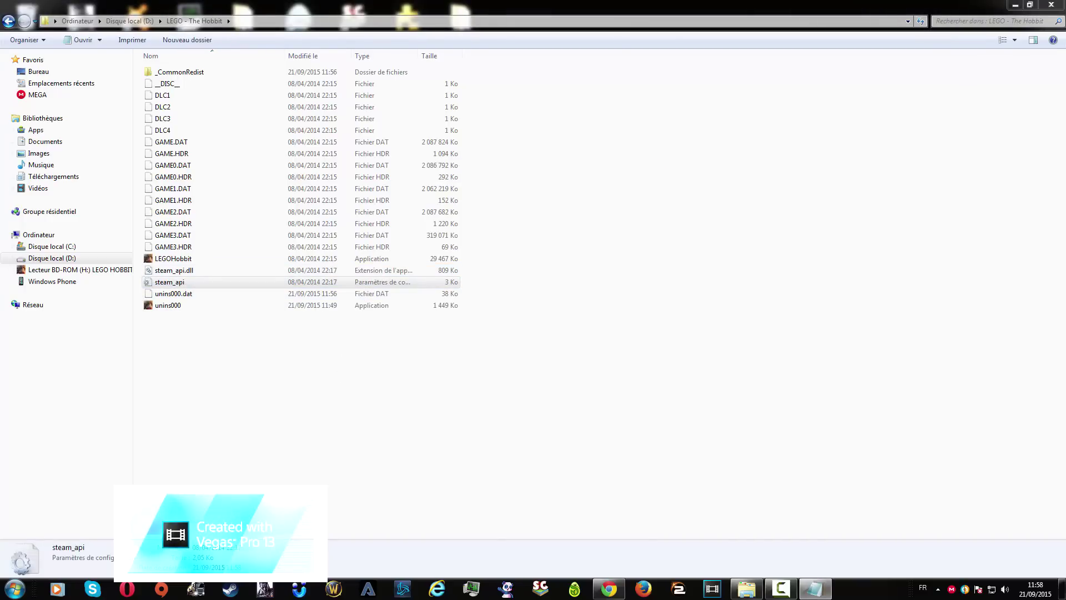
drag(679, 125, 794, 137)
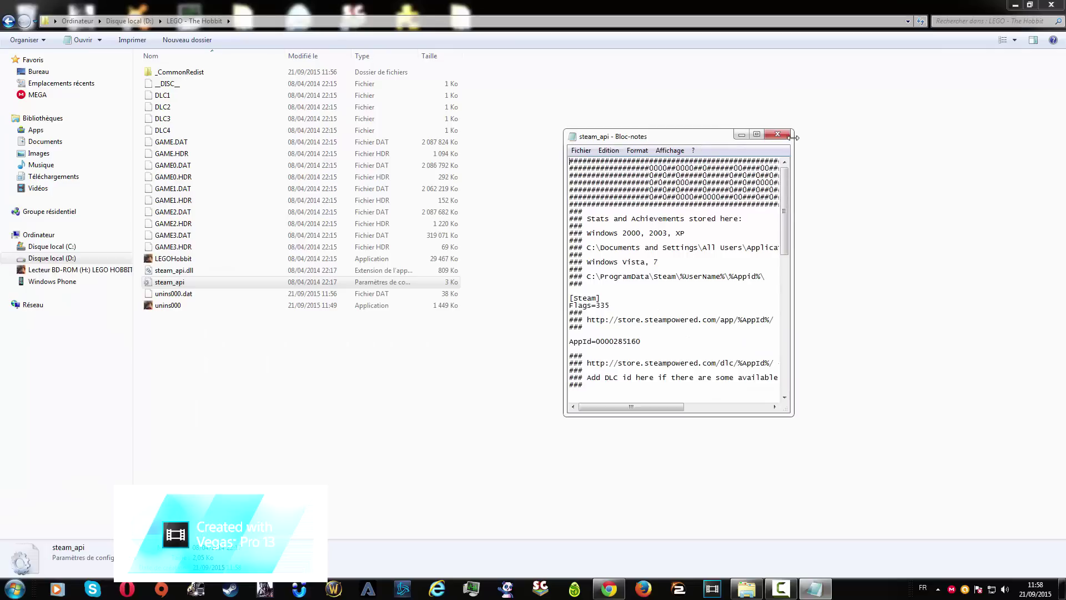
click(777, 134)
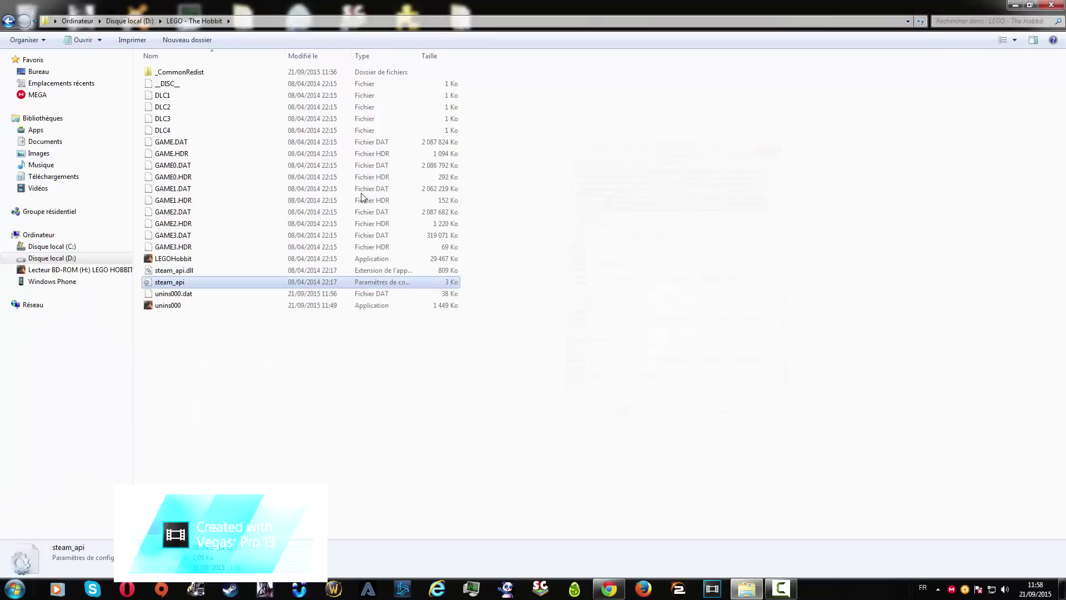
double_click(177, 282)
drag(784, 198, 769, 341)
drag(684, 134, 646, 123)
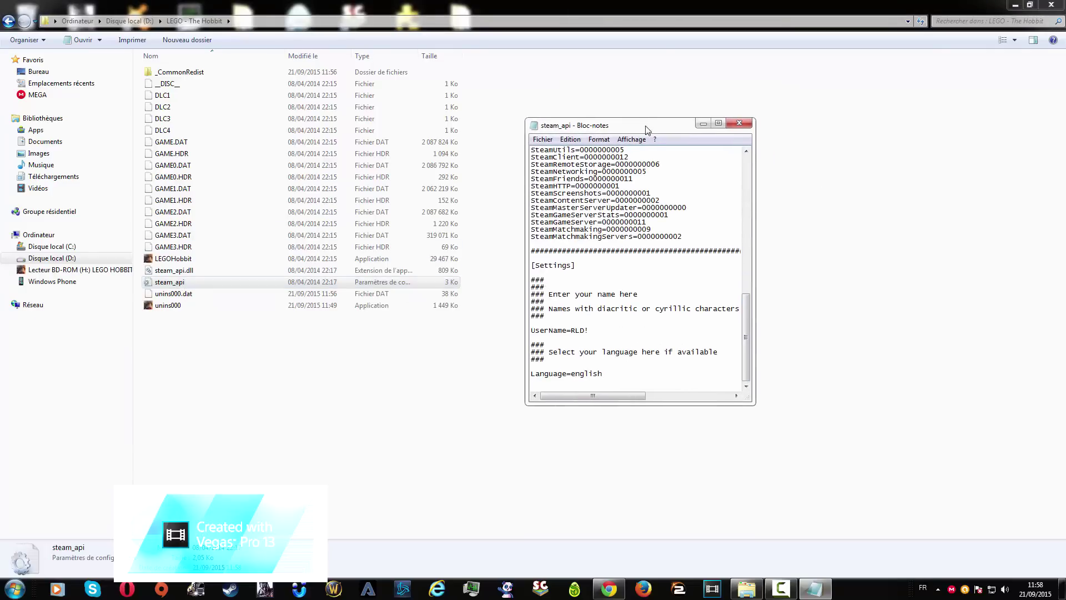
Close and reopen the steam_api configuration file in Notepad, and set the Language entry in its [Settings] section to french.
drag(747, 317, 748, 186)
key(alt+F4)
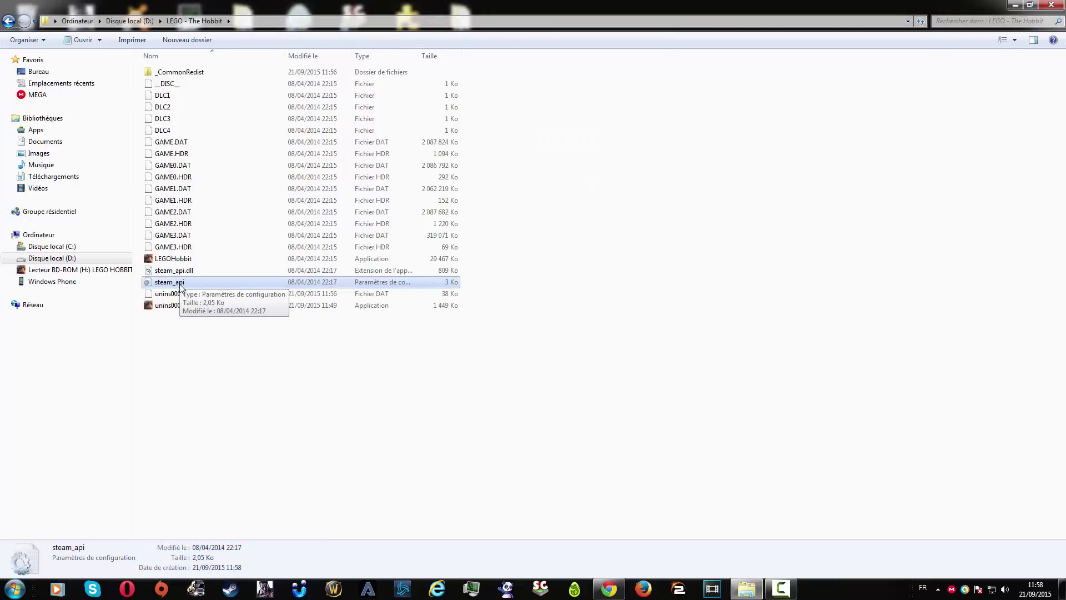
double_click(170, 282)
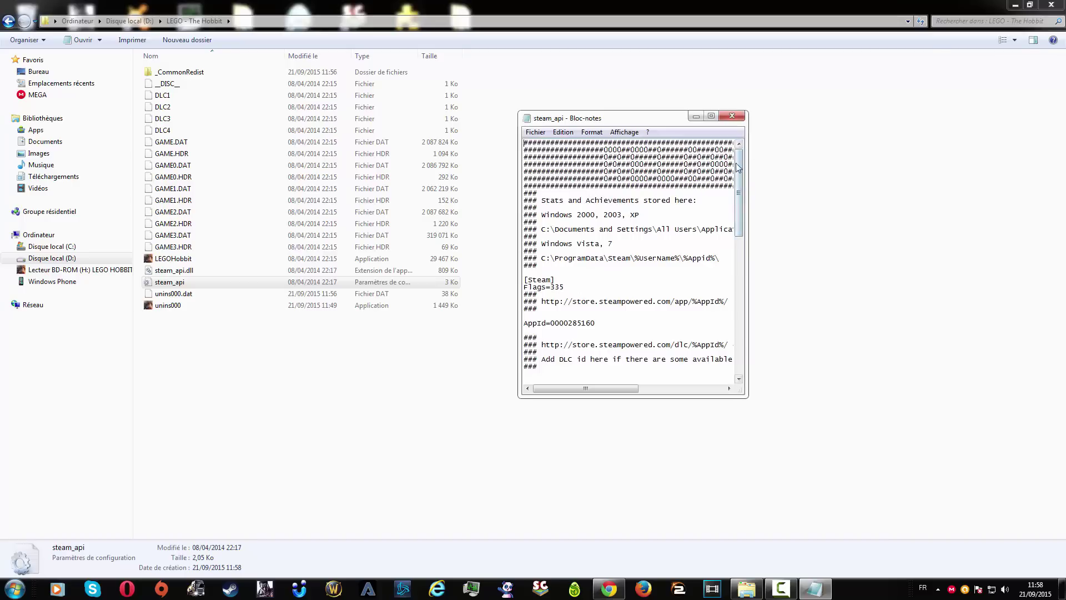
drag(739, 167, 738, 322)
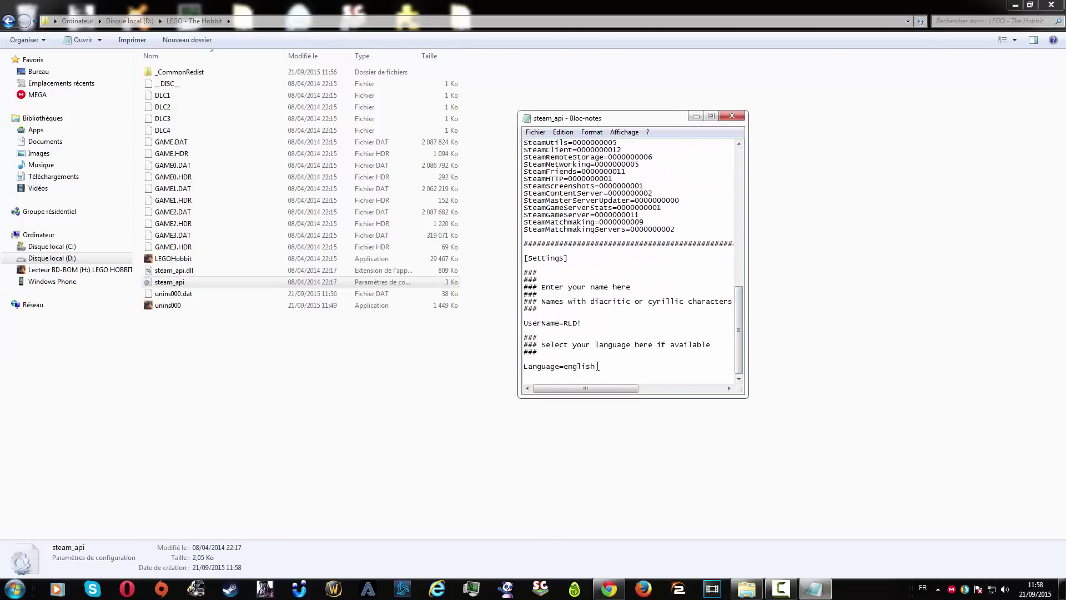
key(BackSpace)
key(BackSpace)
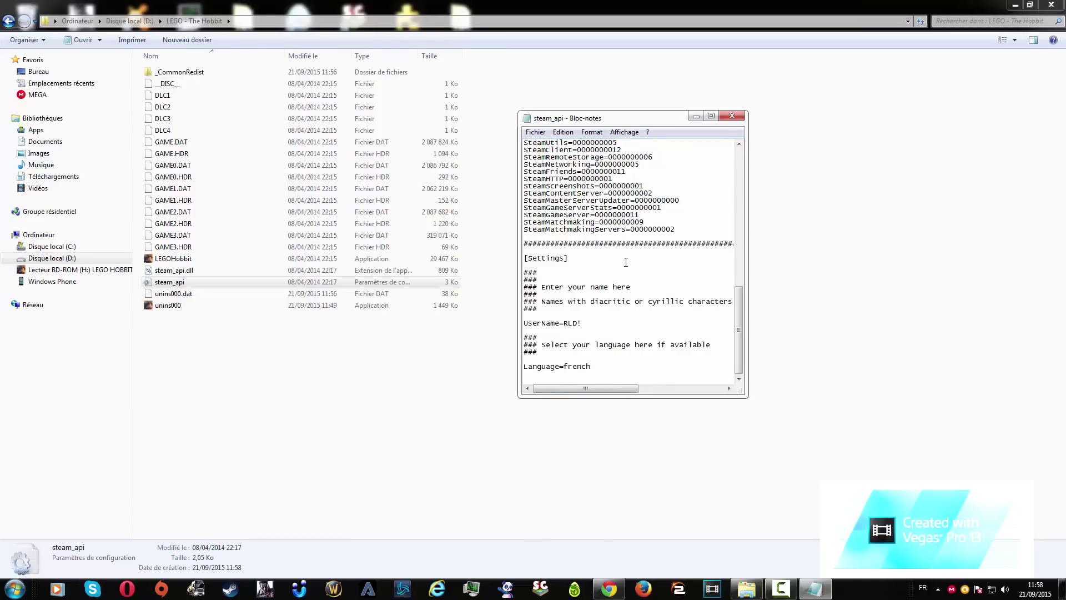
Save the edited steam_api configuration file and close it.
click(565, 133)
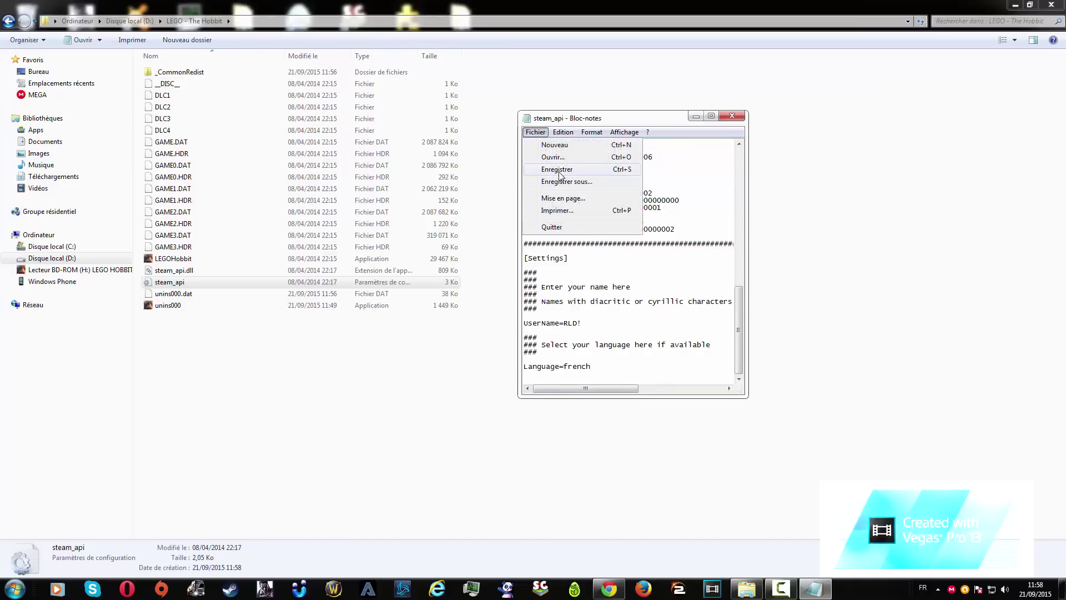
click(625, 339)
key(ctrl+s)
click(732, 115)
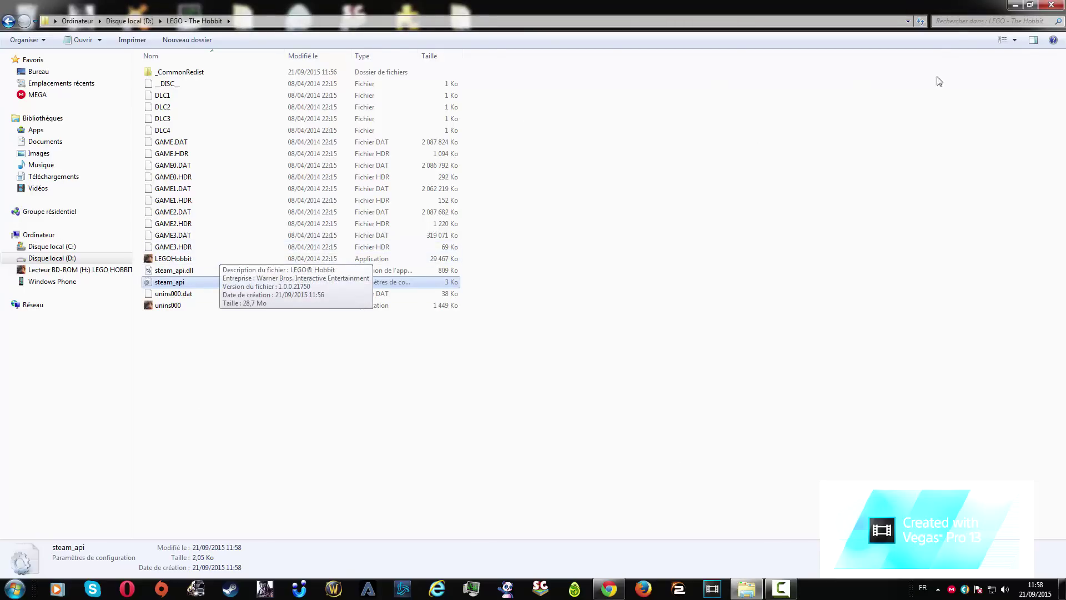
Minimize the game folder window and launch LEGO - The Hobbit from its desktop shortcut.
click(1014, 4)
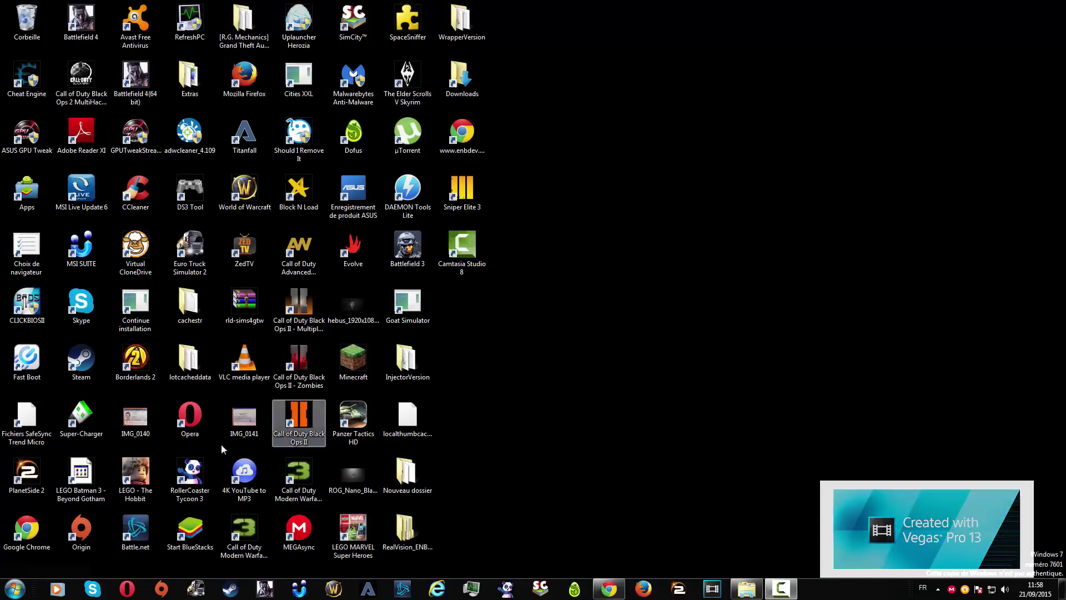
double_click(135, 475)
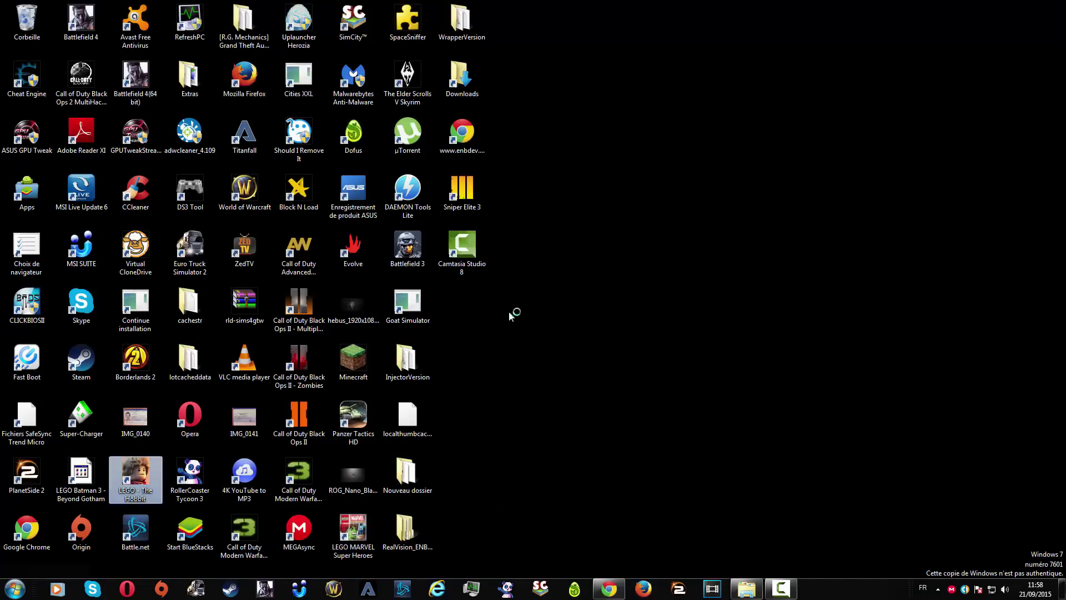